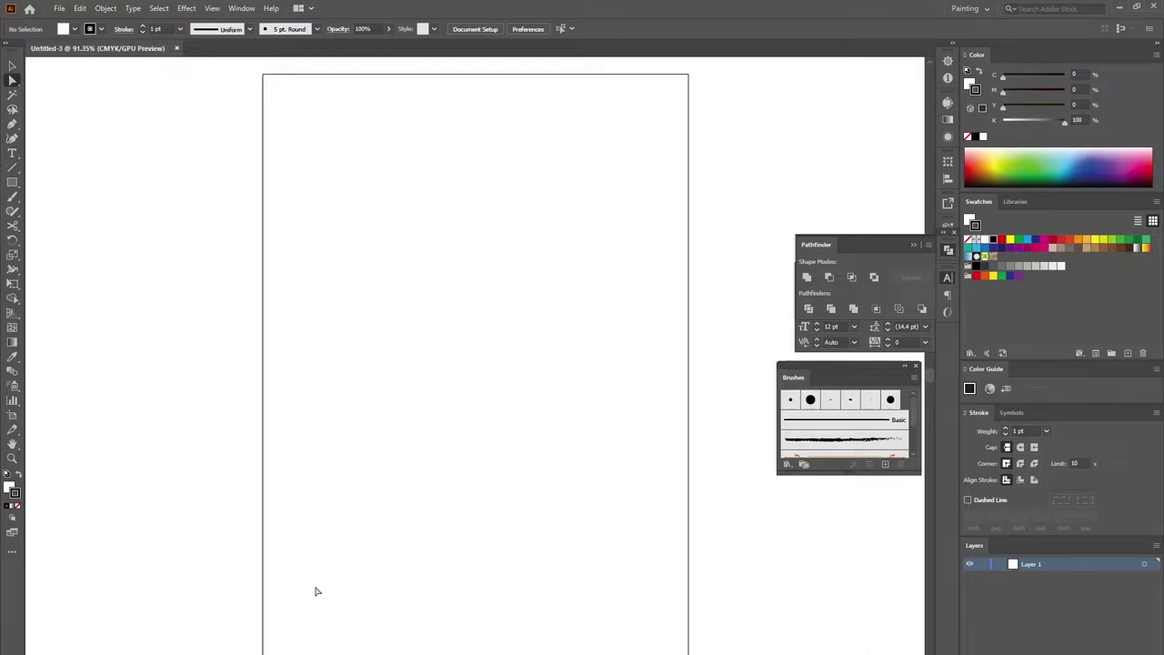
Draw a short horizontal line with the Pen tool and set its width to 3.18
key(p)
click(337, 261)
click(367, 261)
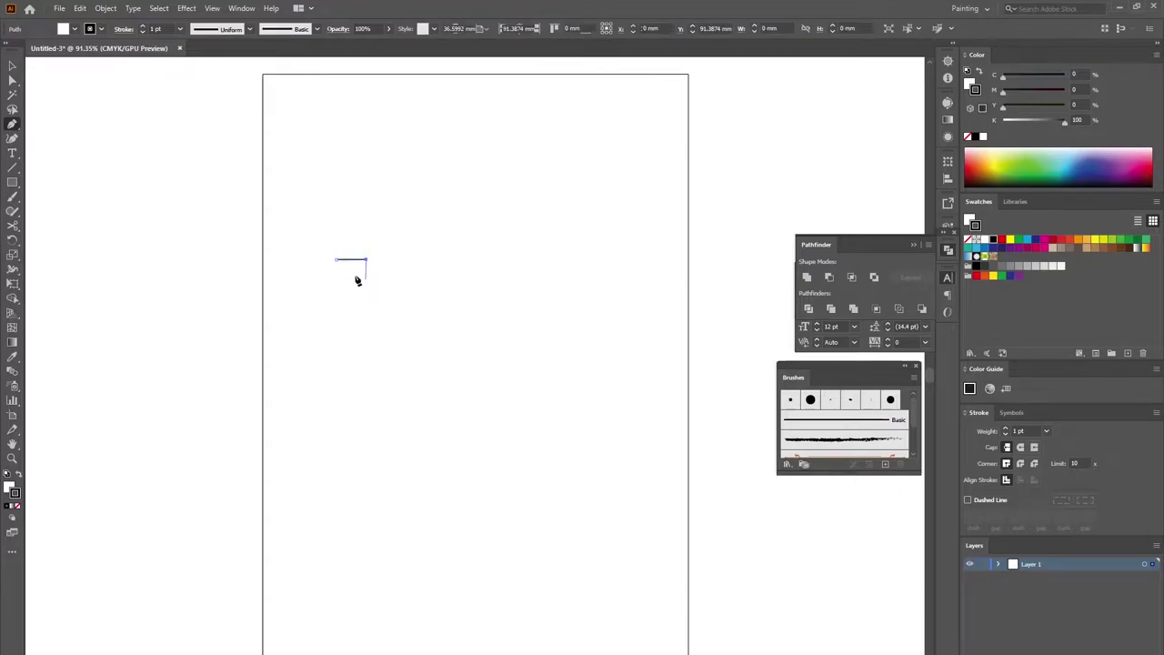
key(v)
click(355, 261)
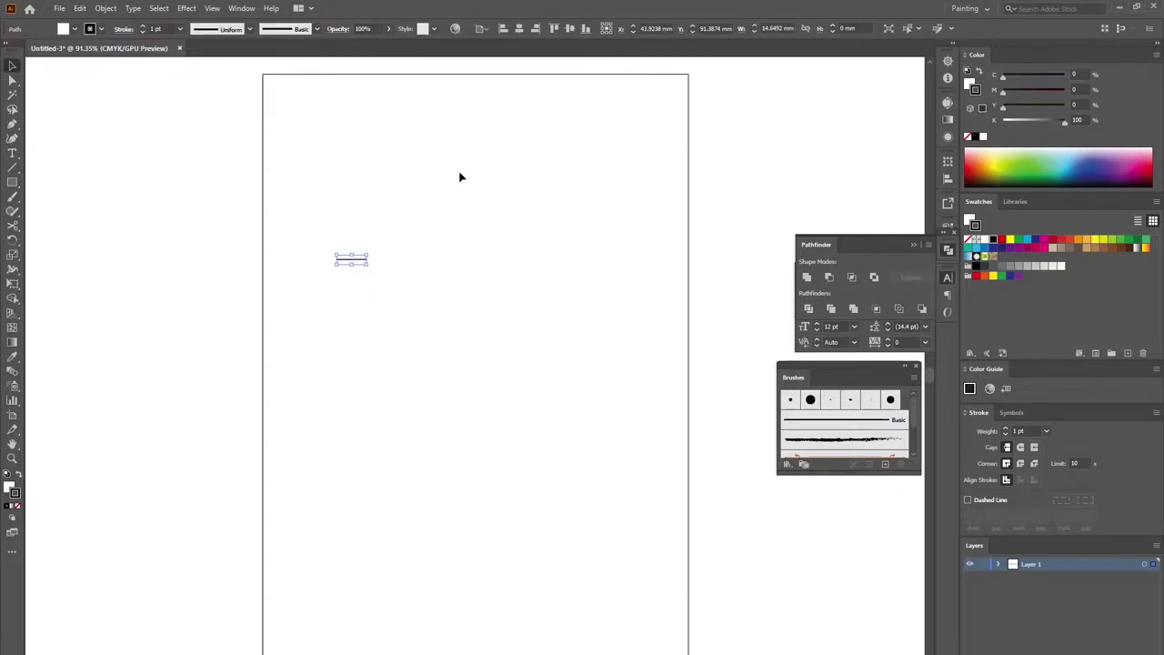
click(778, 28)
text(3.18)
key(Return)
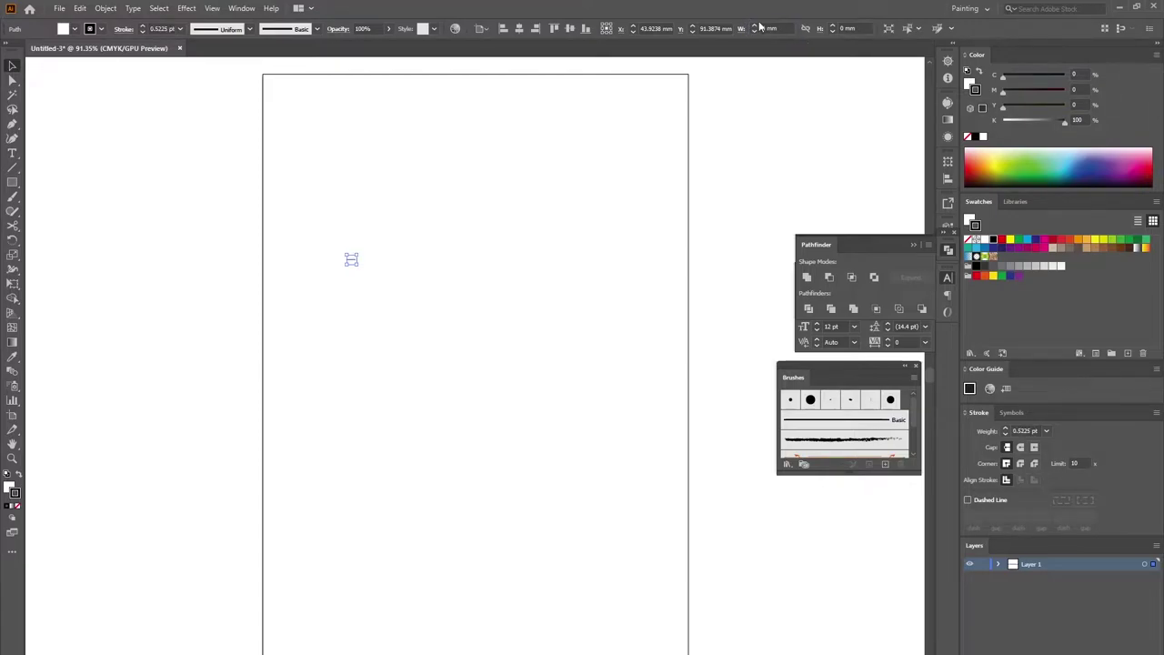
Zoom in and place a copy of the line directly below the original
key(ctrl+equal)
key(ctrl+equal)
key(ctrl+equal)
key(ctrl+equal)
key(ctrl+equal)
key(ctrl+equal)
key(ctrl+equal)
key(ctrl+equal)
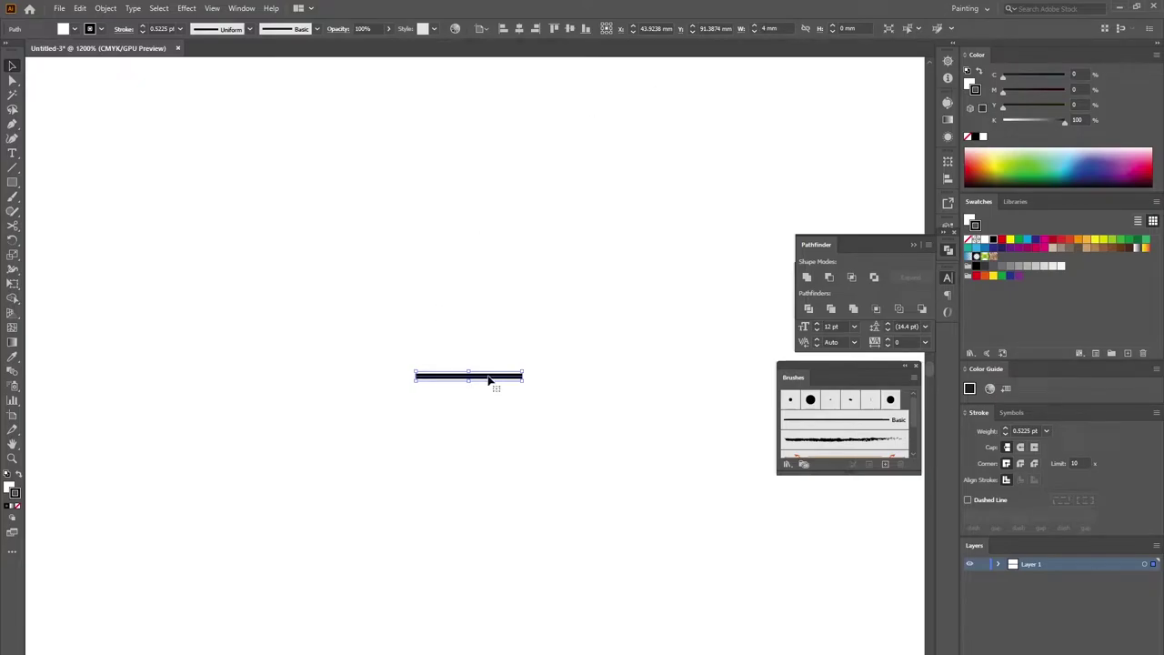
drag(489, 379, 491, 436)
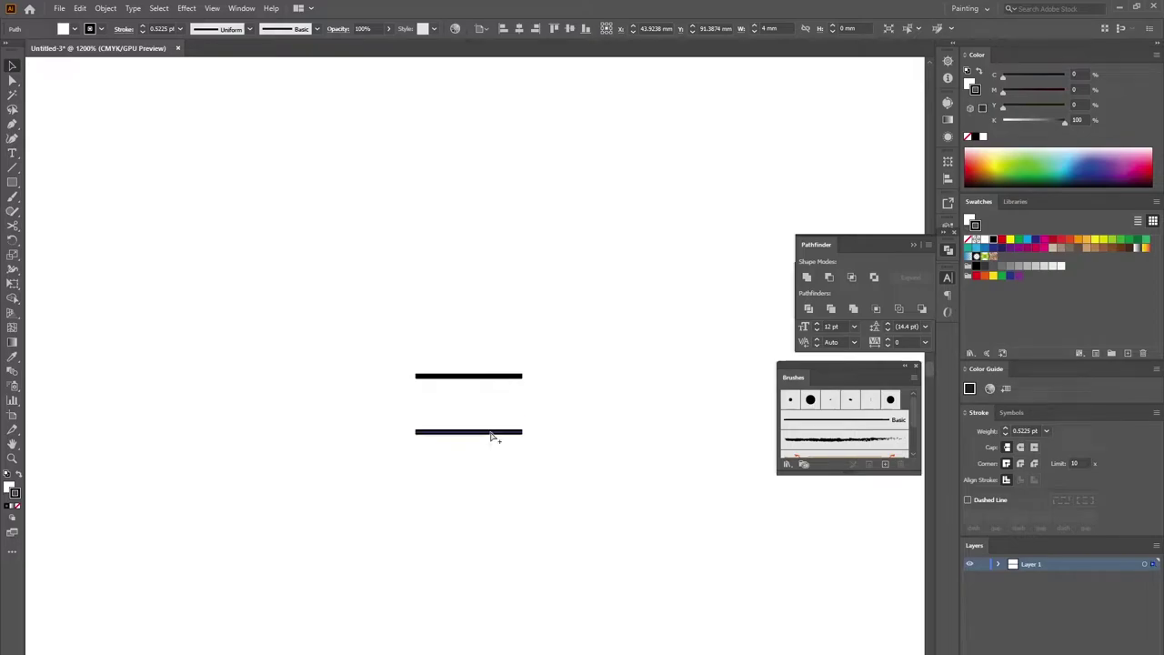
click(564, 397)
Create a rectangle with an exact width of 4 mm
key(m)
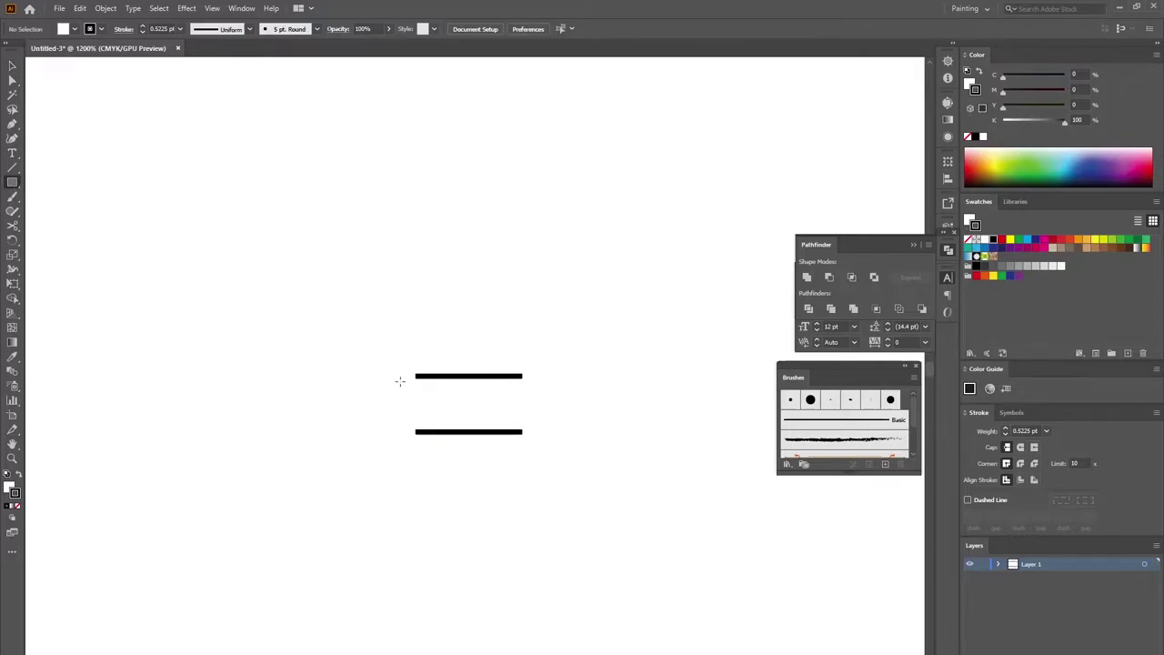
click(397, 317)
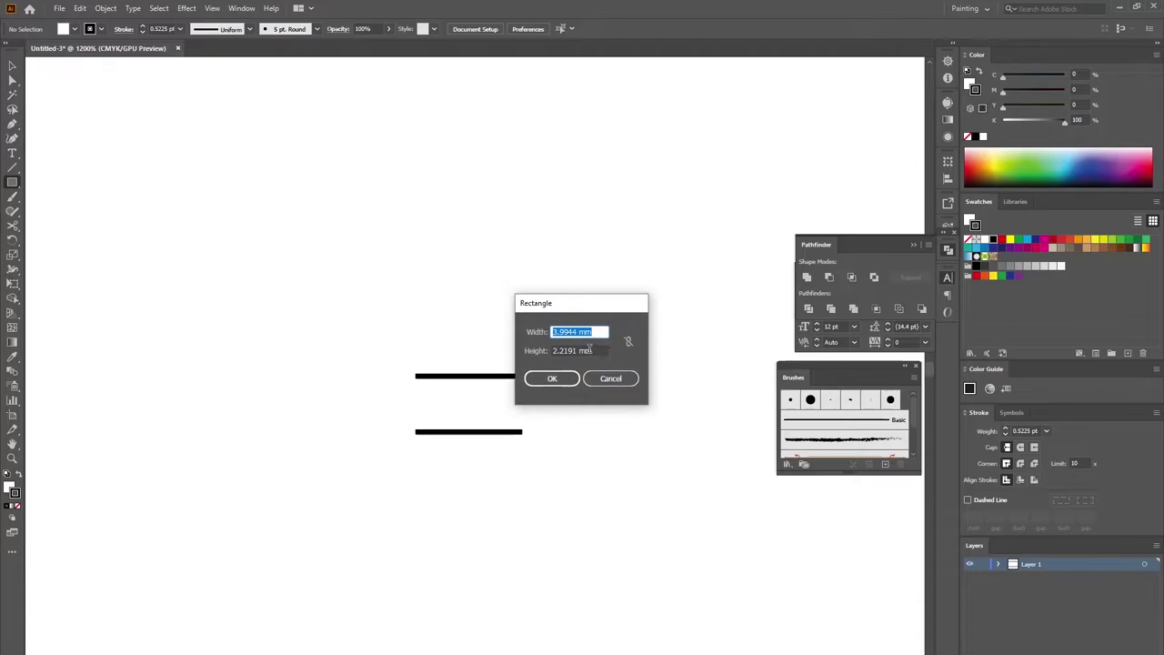
text(4)
key(Return)
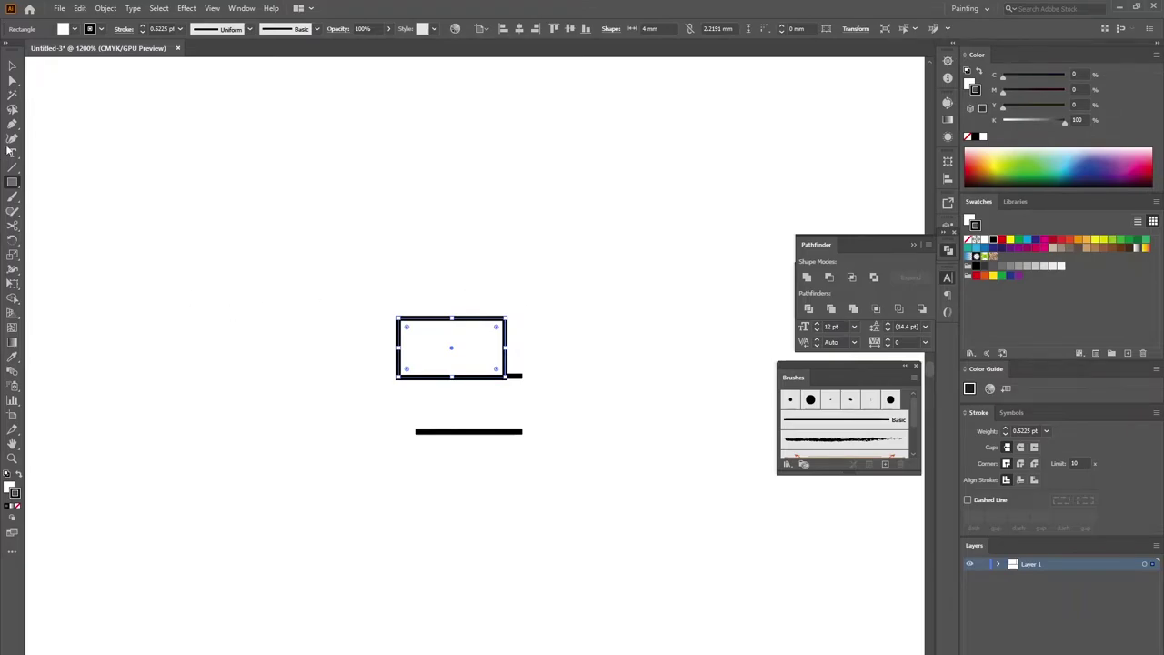
Move the rectangle onto the line pair, remove its stroke, and stretch it to the lower line
click(12, 65)
drag(446, 340, 465, 397)
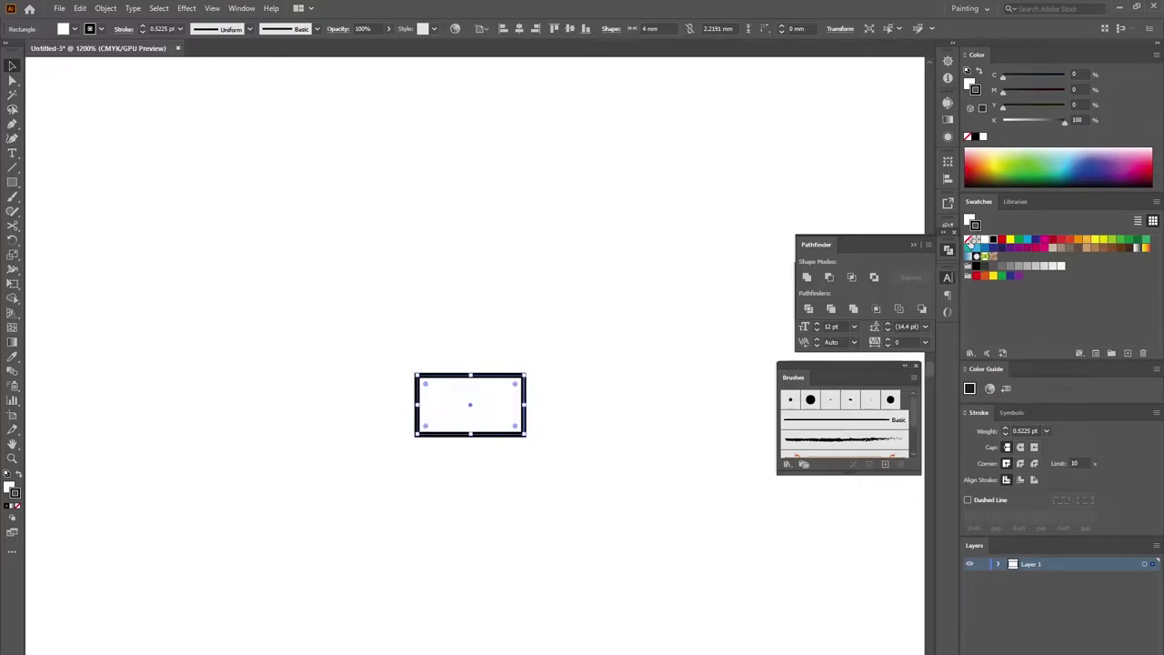
click(971, 241)
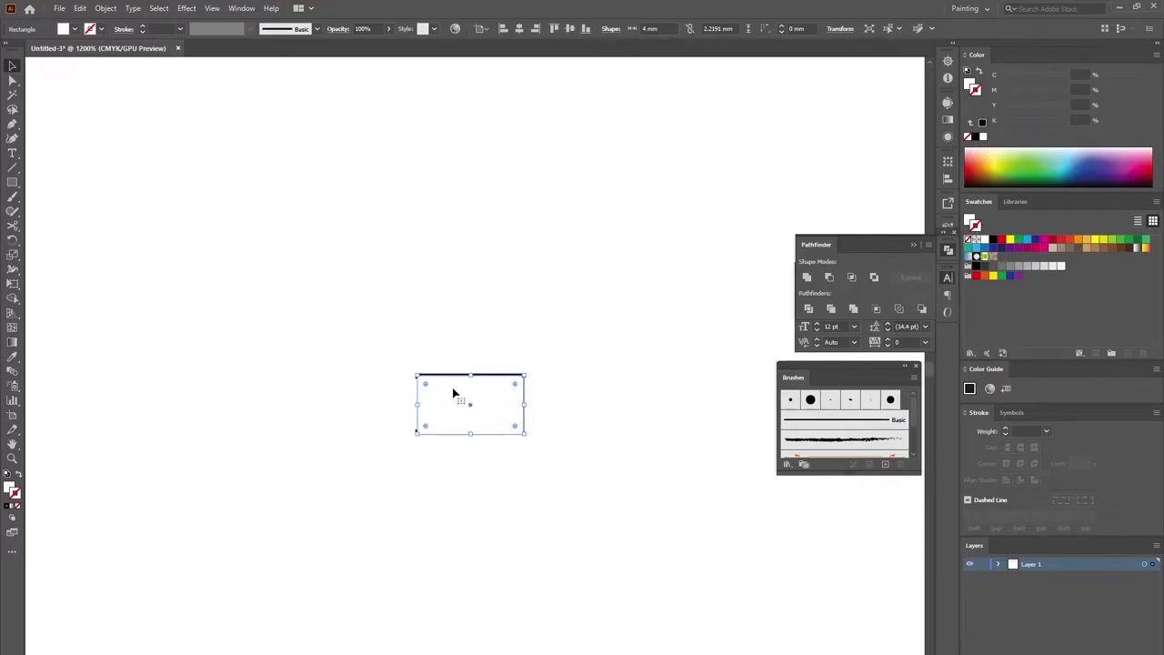
drag(471, 434, 472, 433)
key(ctrl)
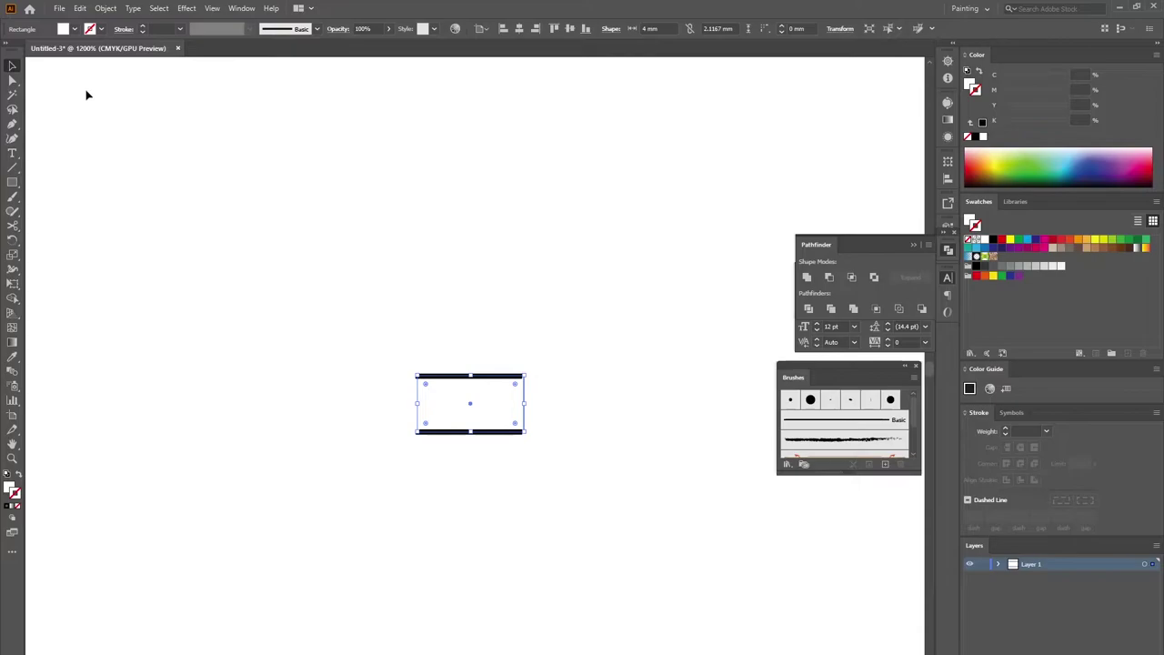
Horizontally center the lines and rectangle relative to the selection, then drag the tile into Brushes
drag(309, 279, 605, 514)
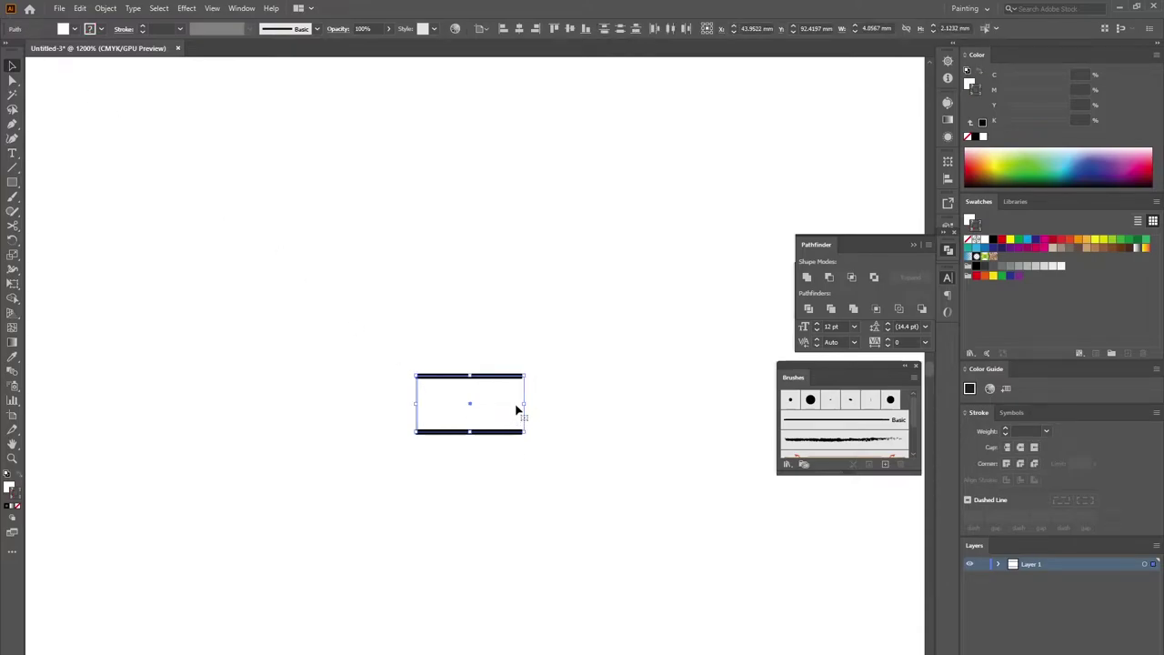
click(484, 31)
click(499, 63)
click(523, 30)
mouse_move(438, 407)
mouse_down()
mouse_move(580, 400)
mouse_move(835, 429)
mouse_up()
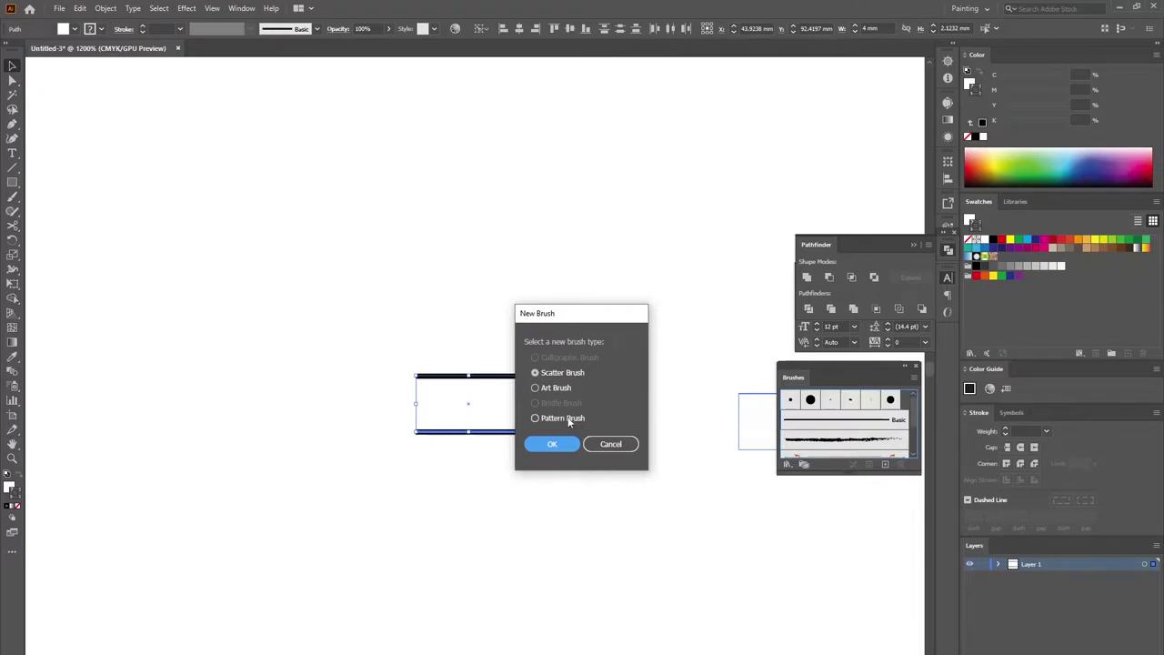
Save the tile as Pattern Brush 1 with Auto-Centered outer corner tiles
click(536, 417)
click(552, 444)
click(733, 309)
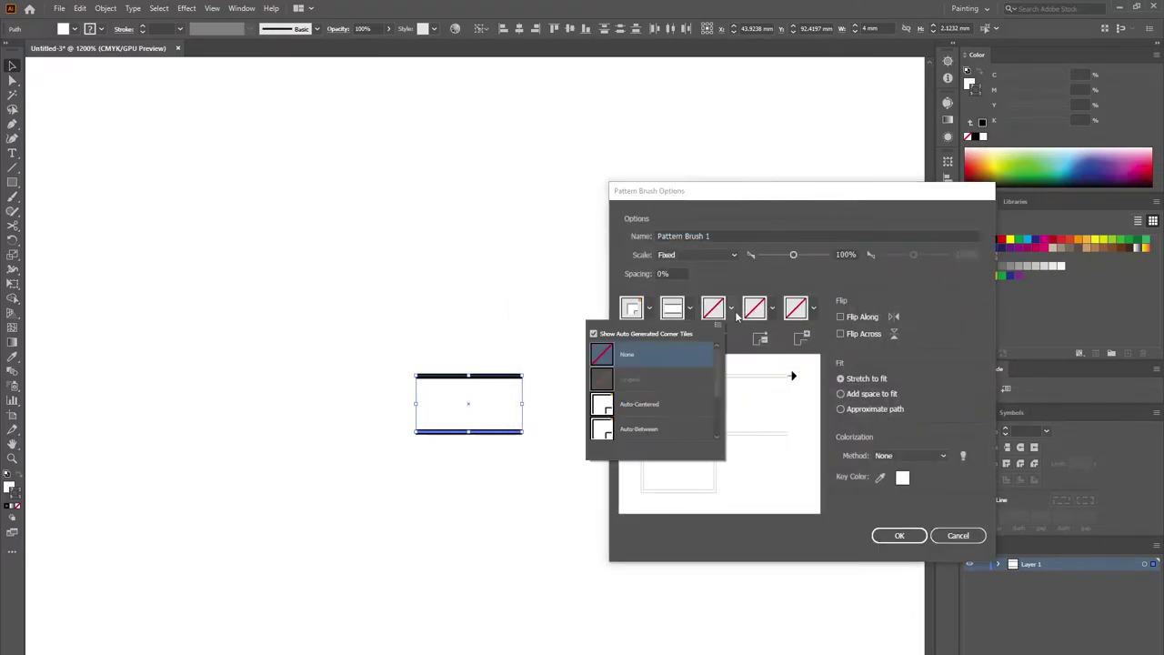
click(636, 407)
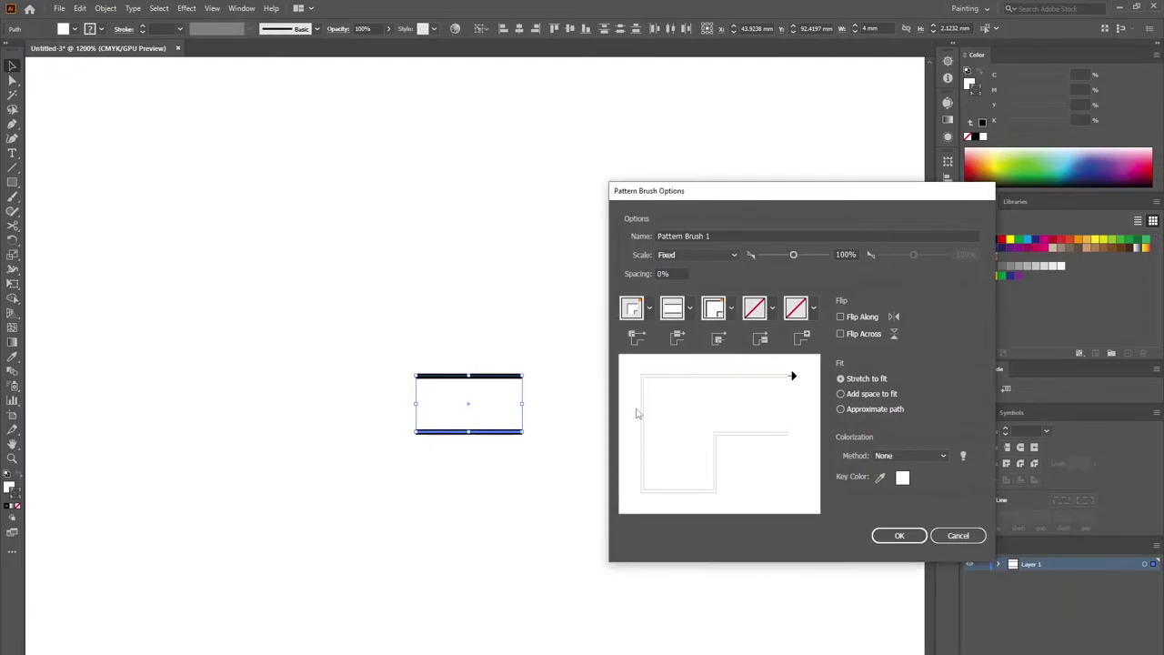
click(899, 535)
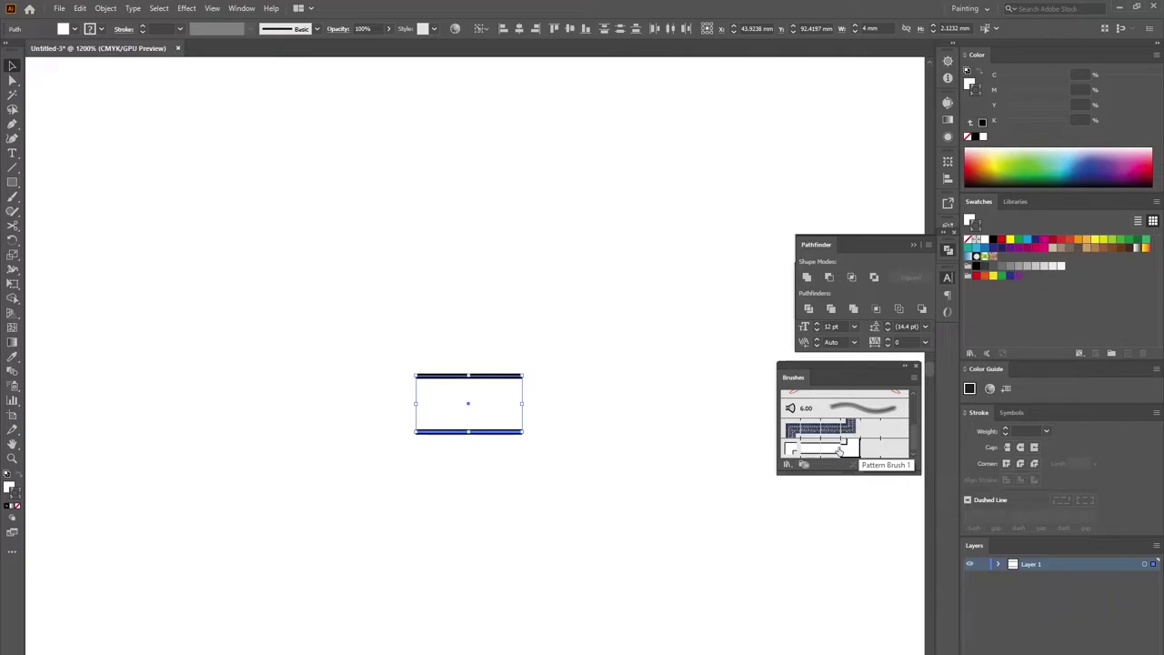
Turn off Keep Selected in the Paintbrush options and make the stroke colour black
key(ctrl+0)
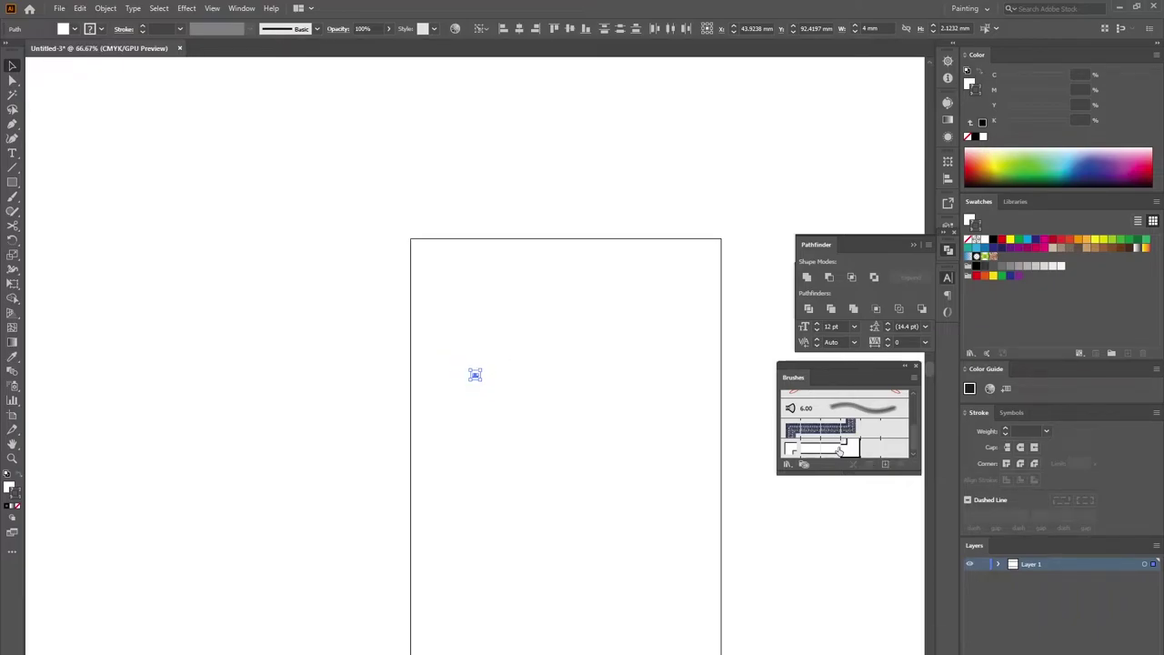
click(562, 433)
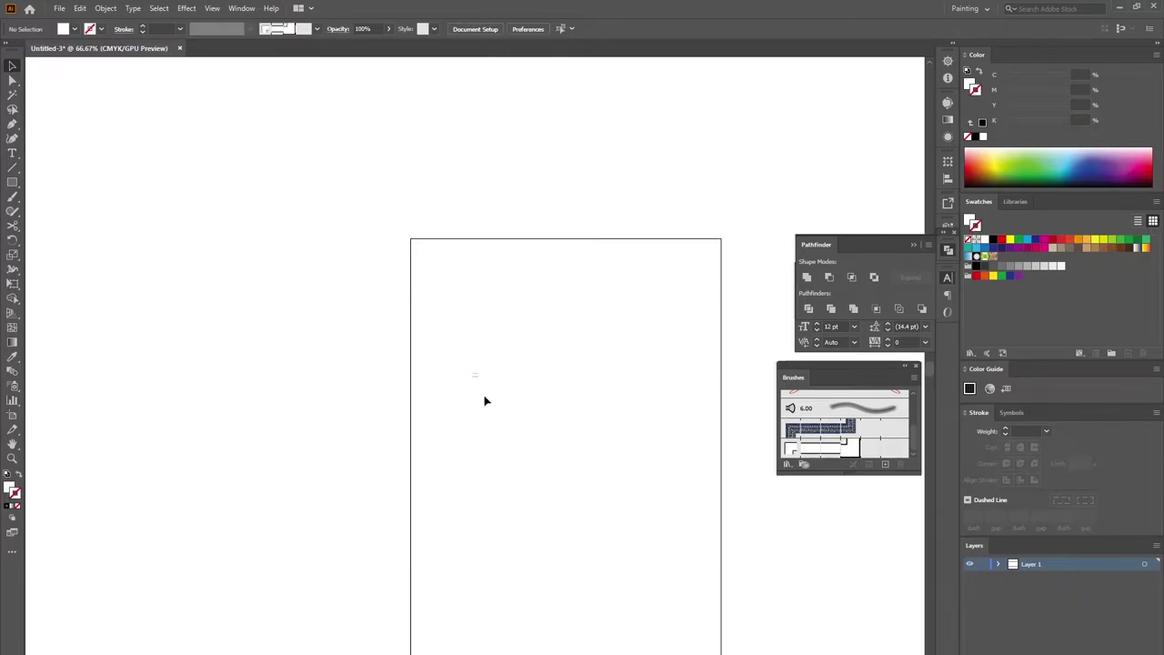
double_click(13, 197)
click(543, 363)
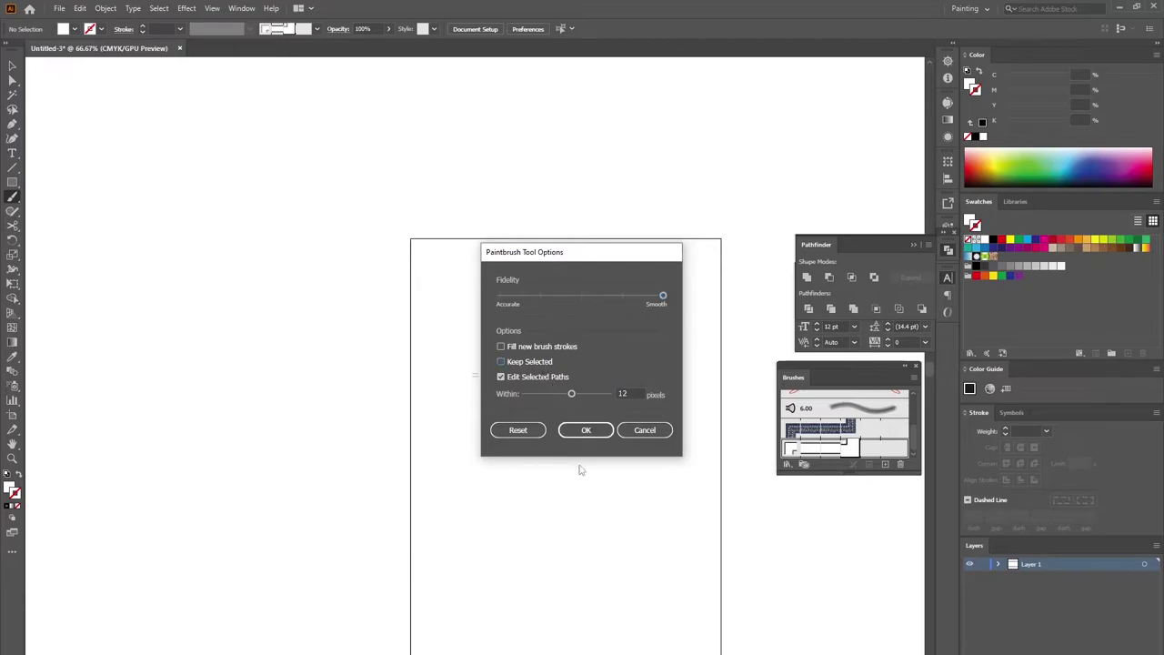
click(586, 431)
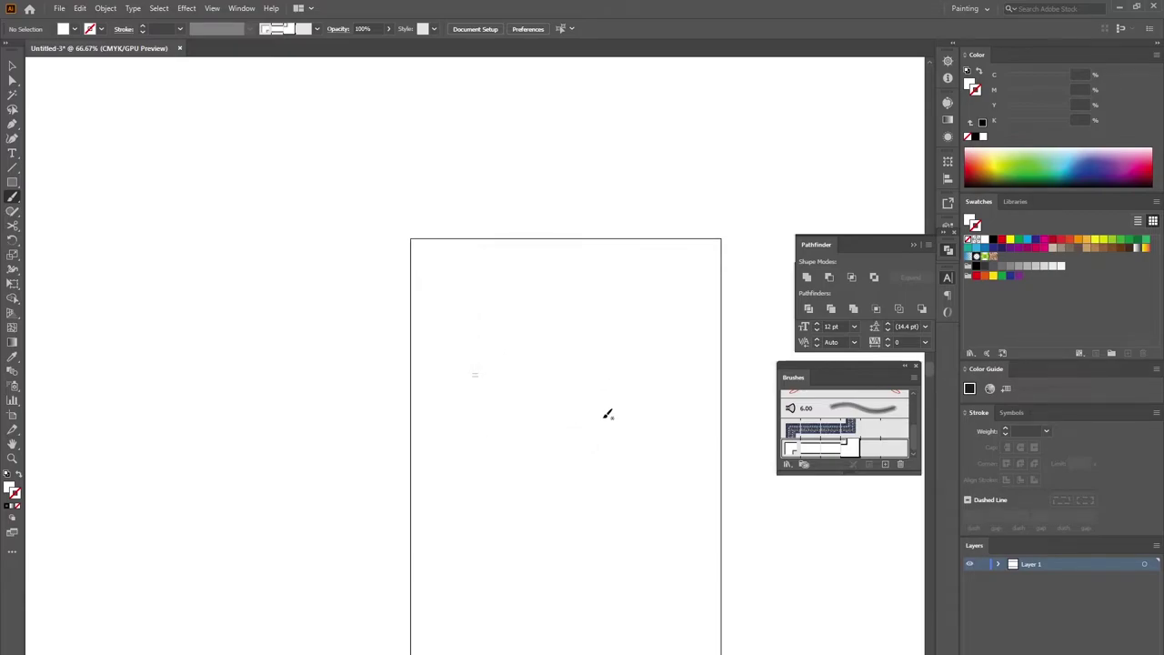
click(832, 451)
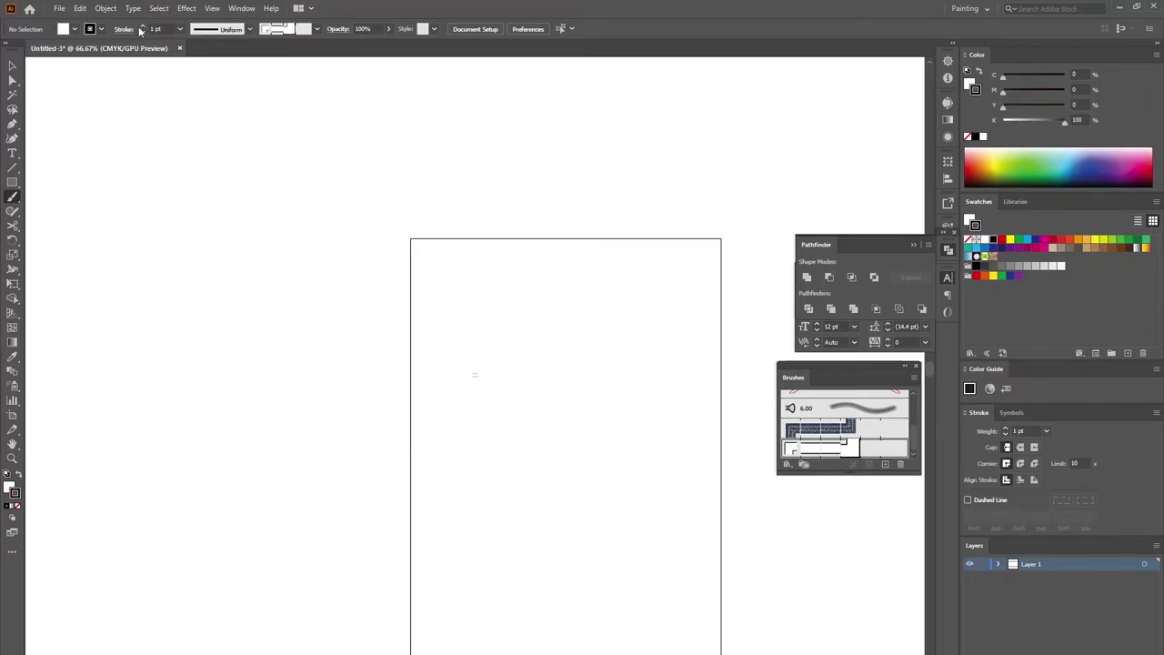
Paint an S-curve corridor and a crossing loop with Pattern Brush 1, then zoom to the crossing
mouse_move(480, 325)
mouse_down()
mouse_move(578, 374)
mouse_move(501, 408)
mouse_move(480, 441)
mouse_up()
drag(590, 506, 550, 516)
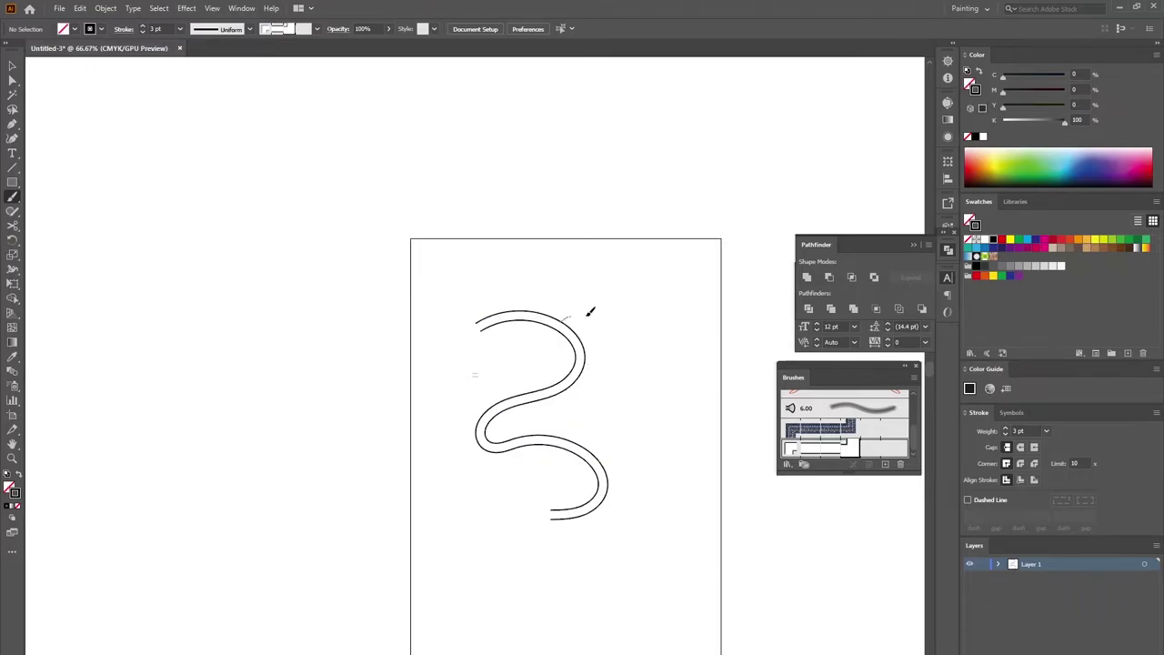
mouse_move(590, 312)
mouse_down()
mouse_move(614, 335)
mouse_move(587, 362)
mouse_up()
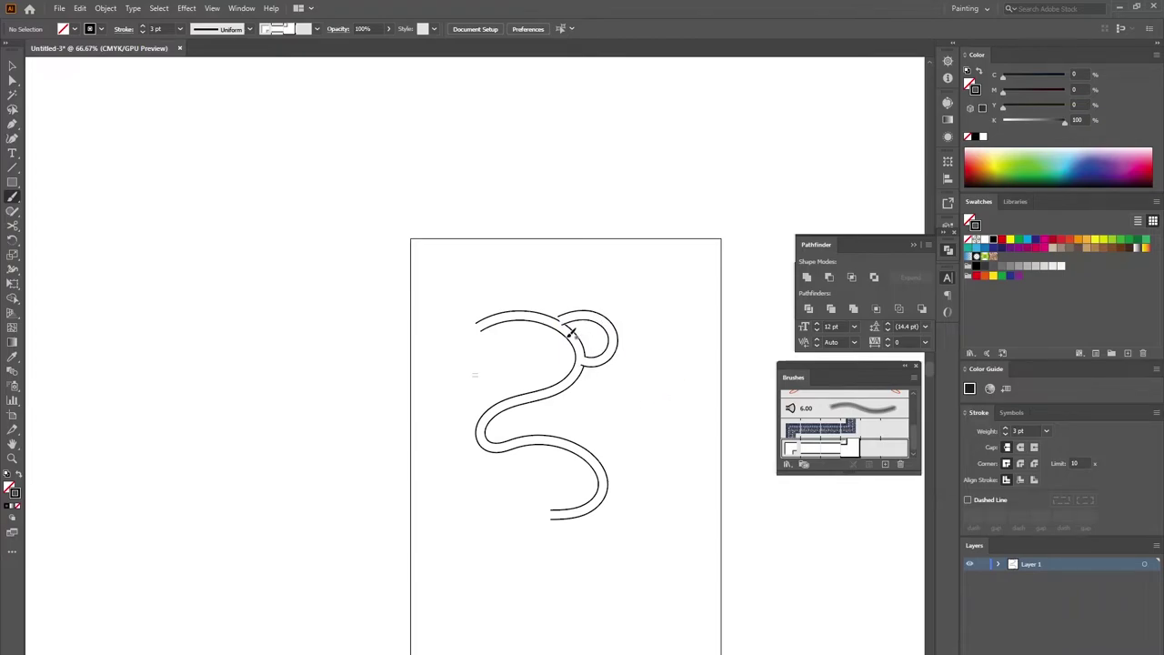
key(ctrl+equal)
key(ctrl+equal)
key(ctrl+equal)
key(ctrl+equal)
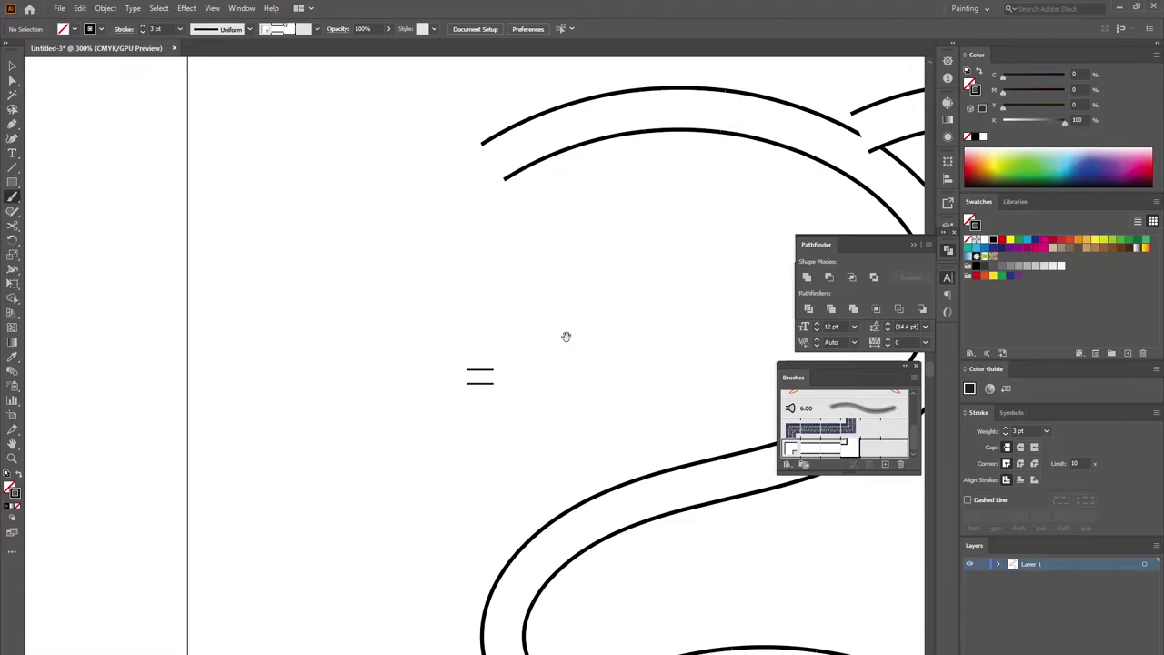
mouse_move(566, 336)
mouse_down()
mouse_move(395, 455)
mouse_move(273, 506)
mouse_up()
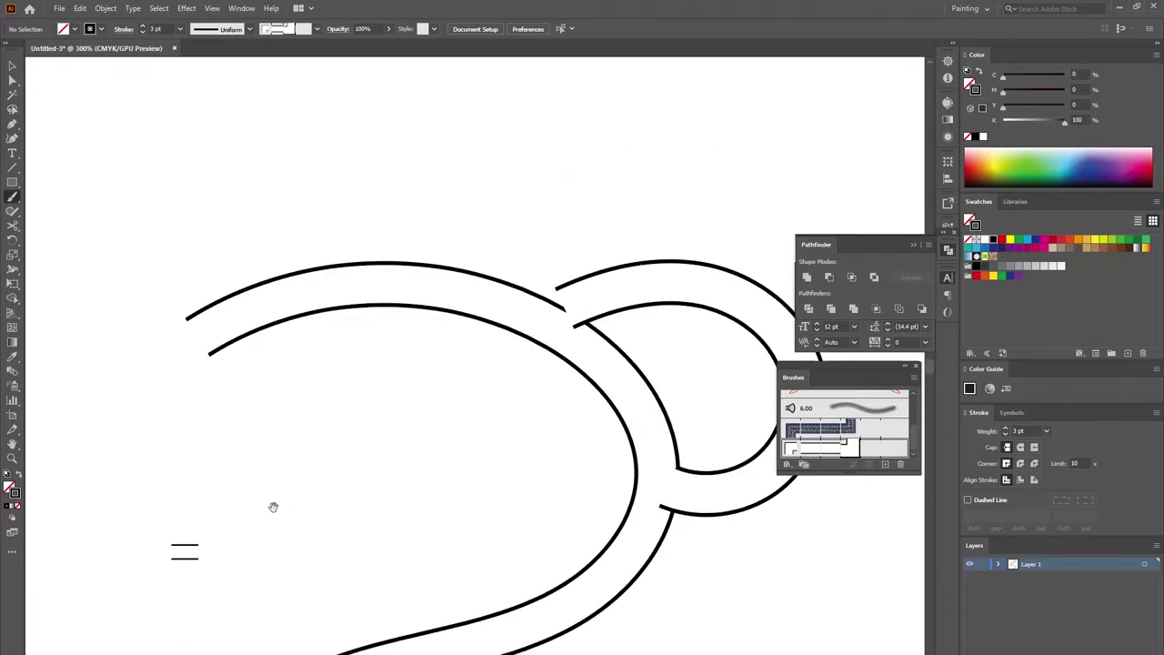
Drag the upper loop's end point and curve so it meets the S-curve's outer line
key(v)
click(568, 311)
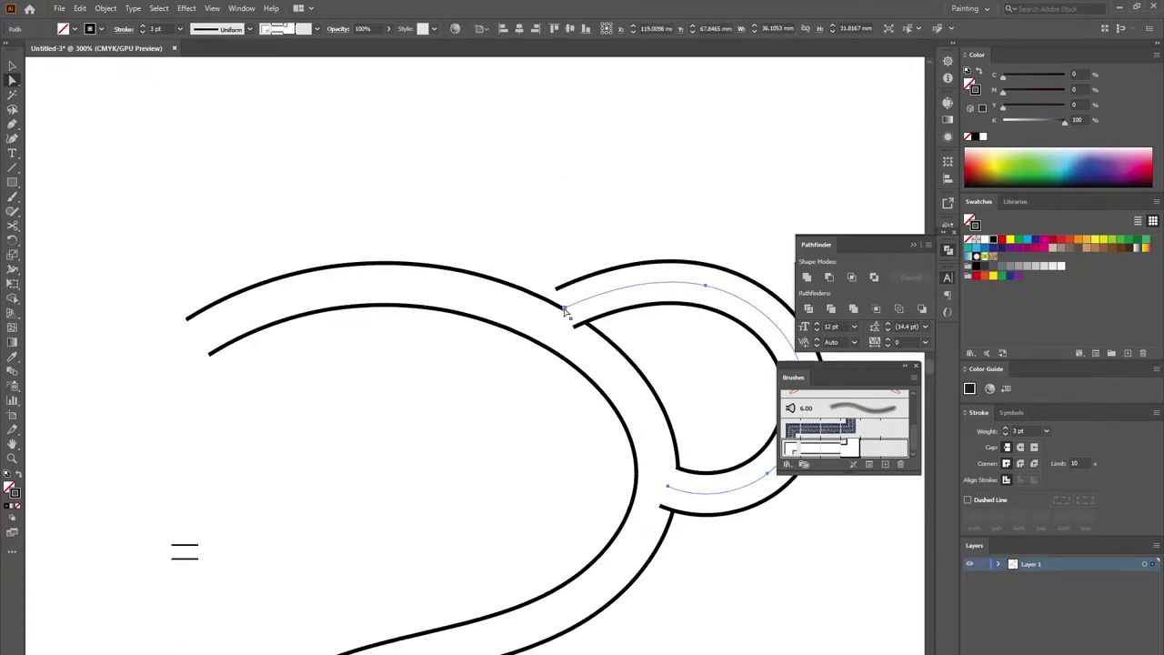
drag(565, 312, 576, 326)
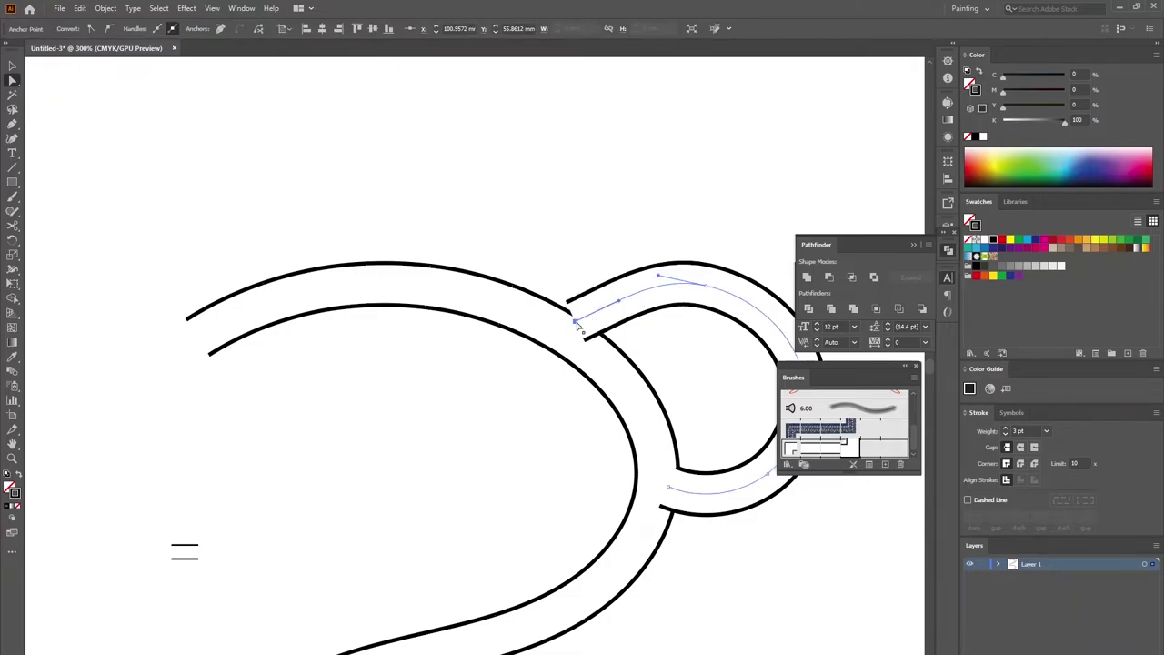
click(619, 304)
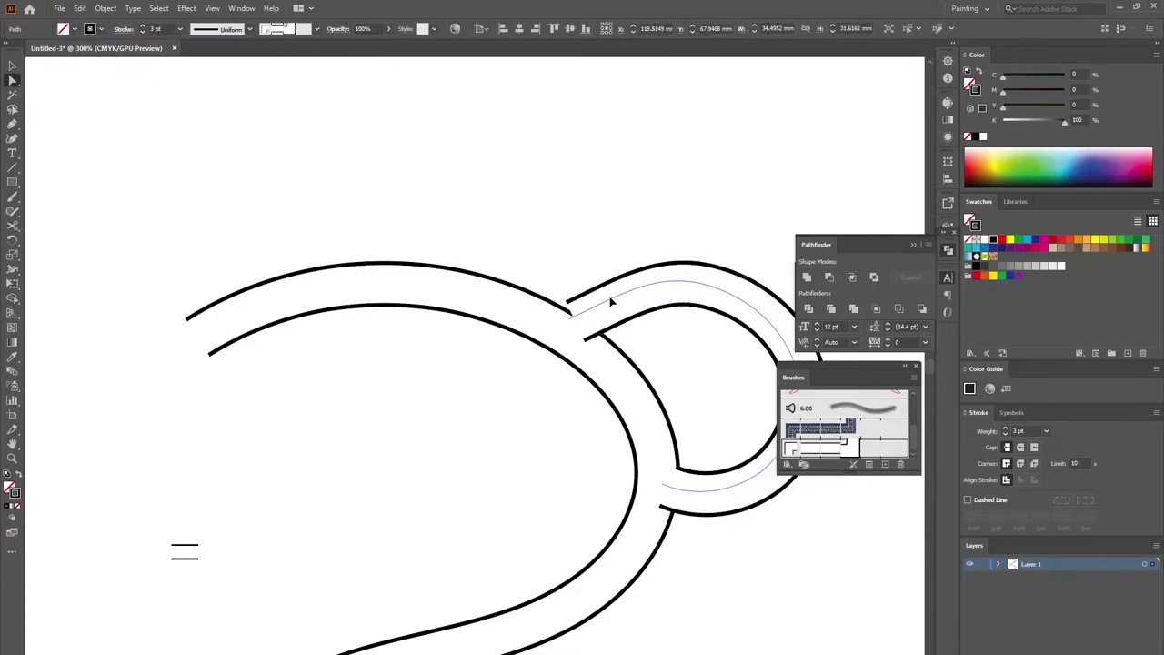
drag(611, 302, 619, 328)
click(582, 334)
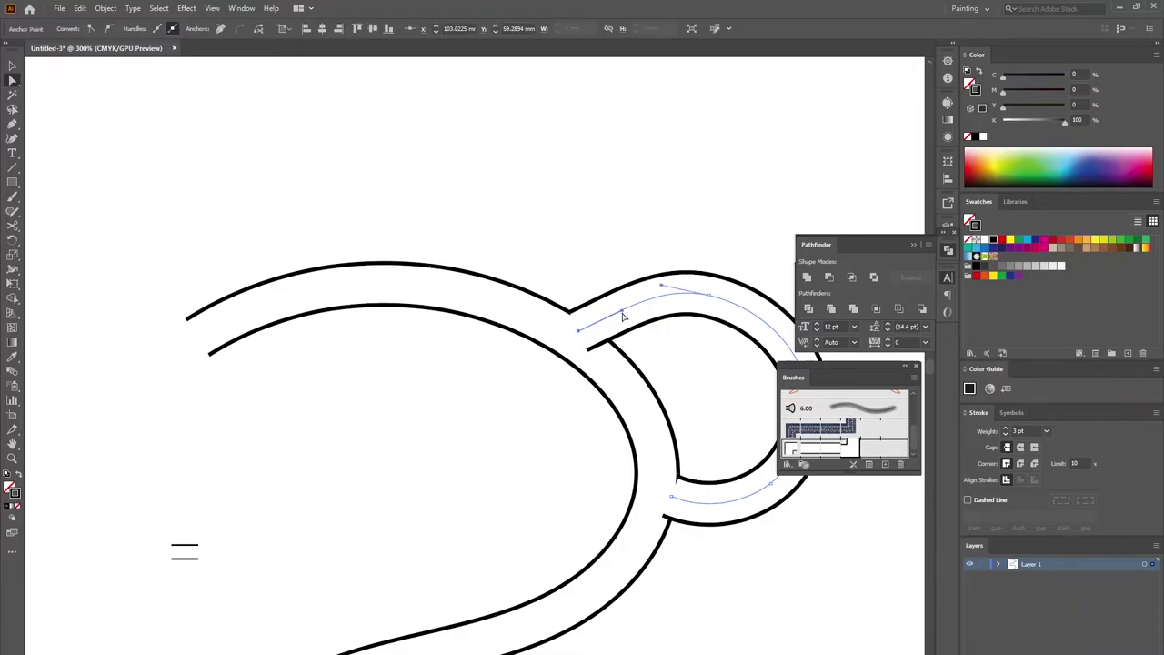
drag(623, 314, 601, 296)
click(570, 254)
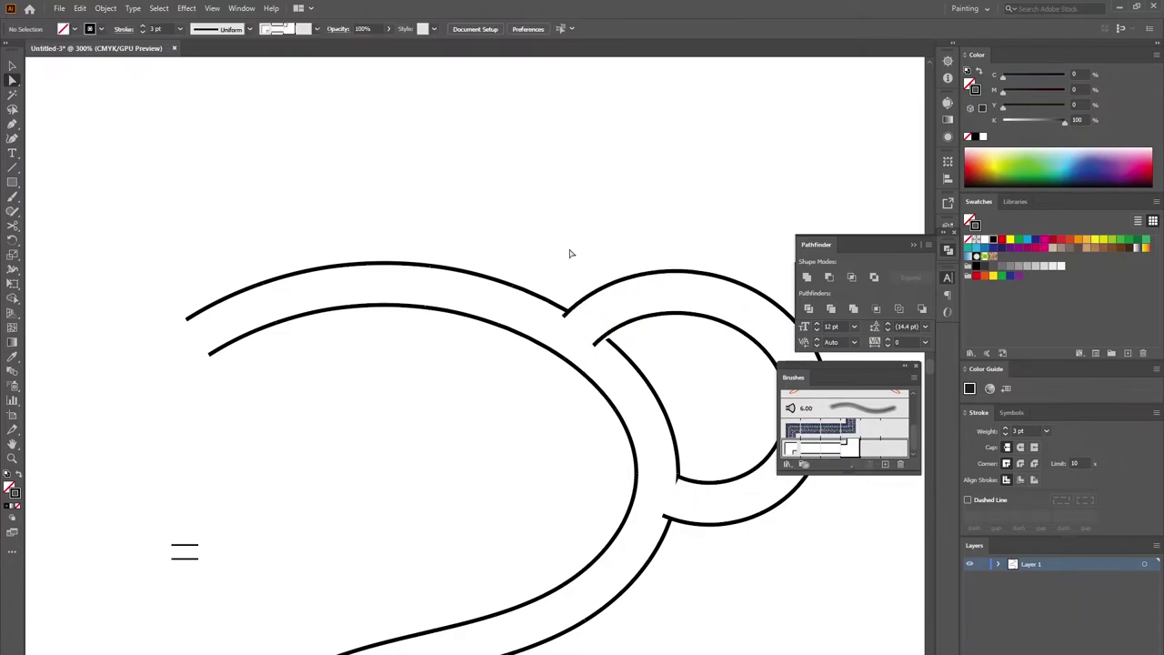
Nudge the lower loop's point slightly left and zoom back out
click(678, 500)
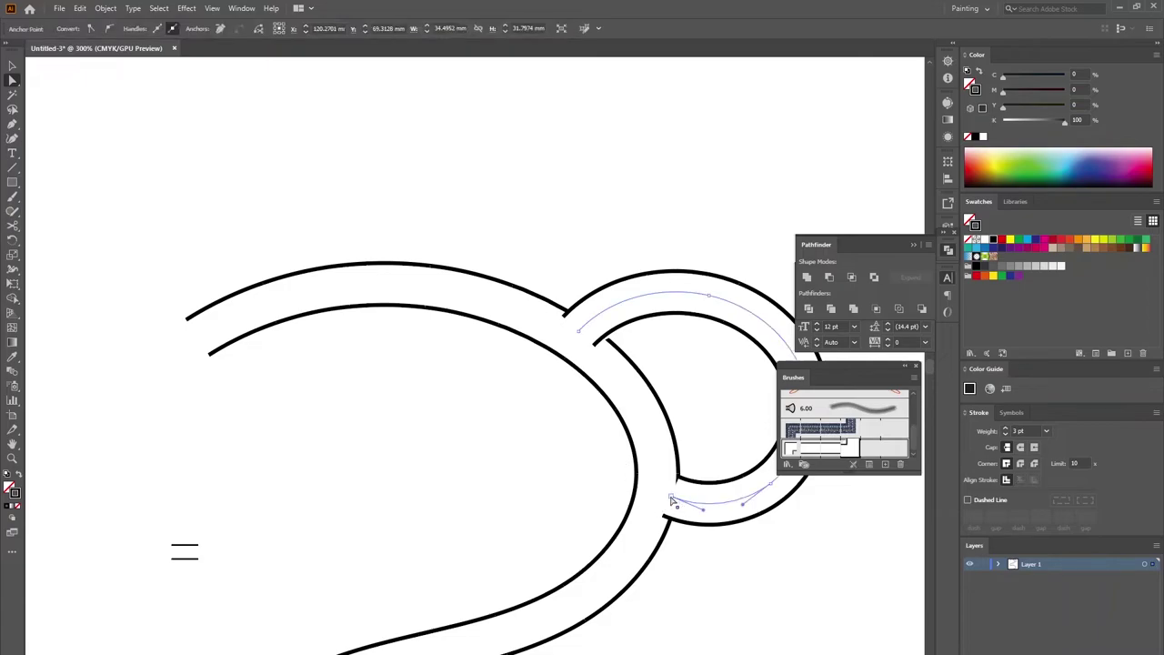
drag(673, 500, 668, 501)
click(534, 491)
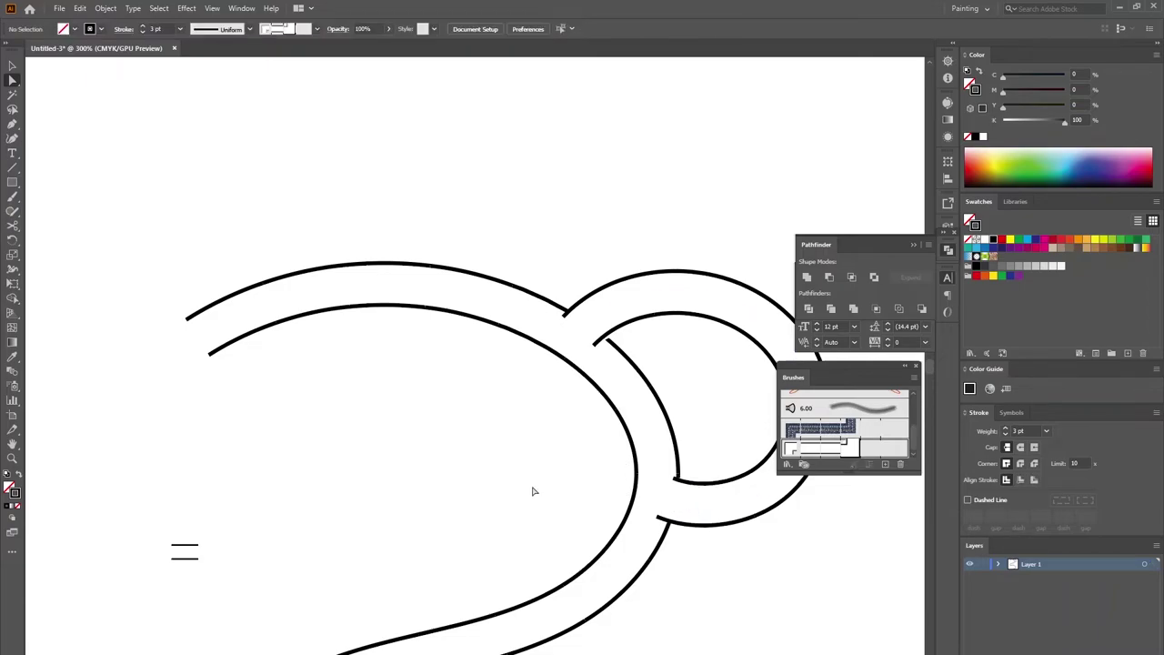
key(ctrl+minus)
key(ctrl+minus)
key(ctrl+minus)
key(ctrl+minus)
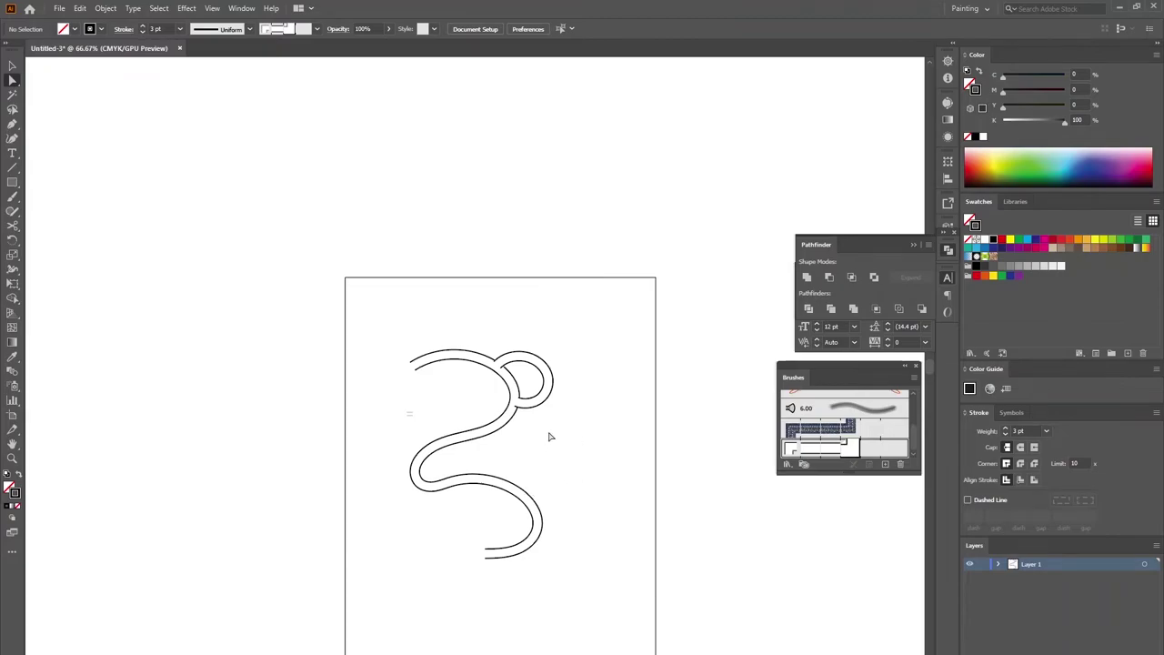
Delete the old drawing and paint two new interwoven looping corridors with the brush
key(b)
key(ctrl+a)
key(Delete)
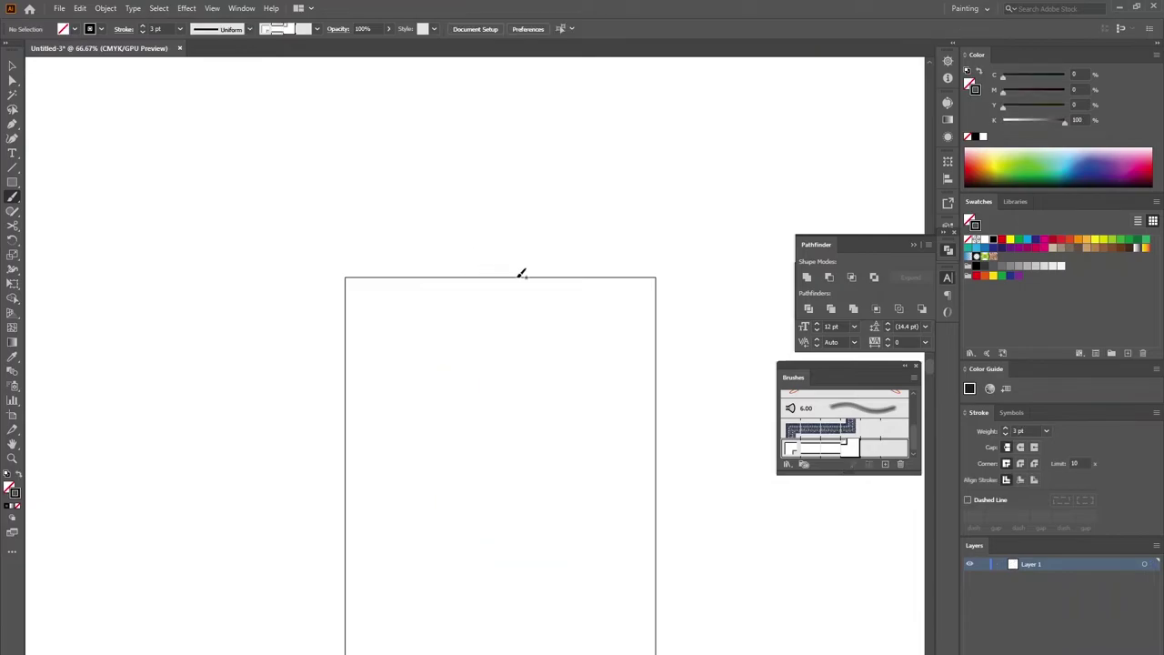
mouse_move(413, 334)
mouse_down()
mouse_move(508, 341)
mouse_move(508, 378)
mouse_move(425, 414)
mouse_move(486, 441)
mouse_up()
drag(548, 609, 475, 631)
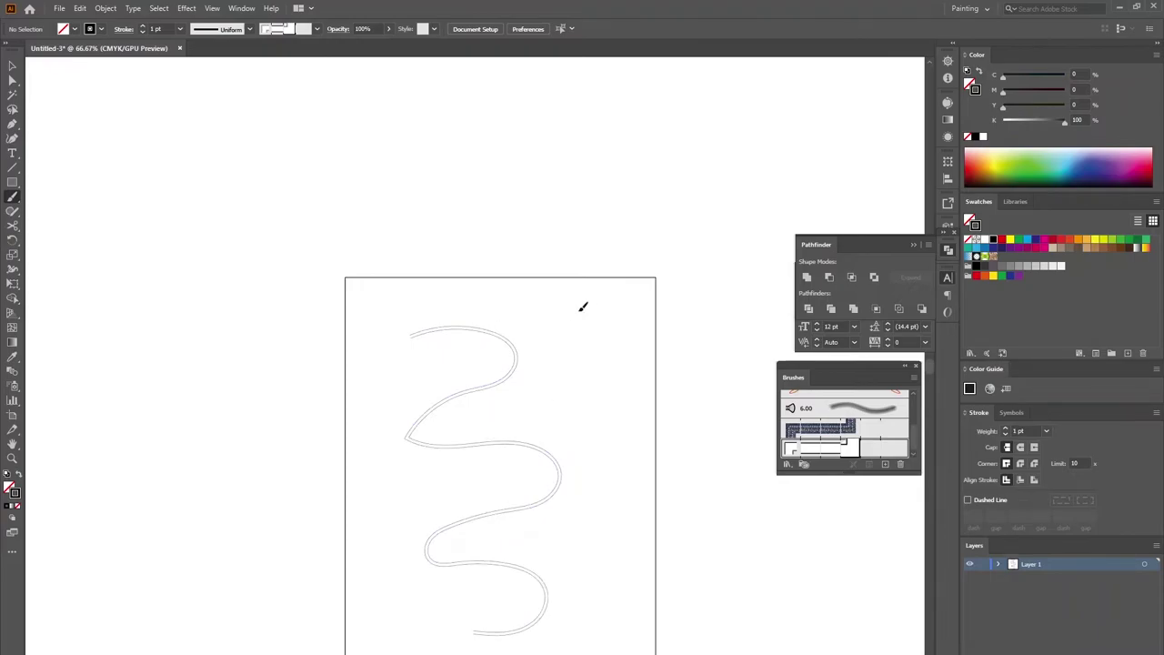
mouse_move(579, 310)
mouse_down()
mouse_move(490, 339)
mouse_move(473, 362)
mouse_move(551, 413)
mouse_move(475, 457)
mouse_move(472, 473)
mouse_move(542, 501)
mouse_move(548, 537)
mouse_move(512, 555)
mouse_up()
drag(546, 602, 549, 641)
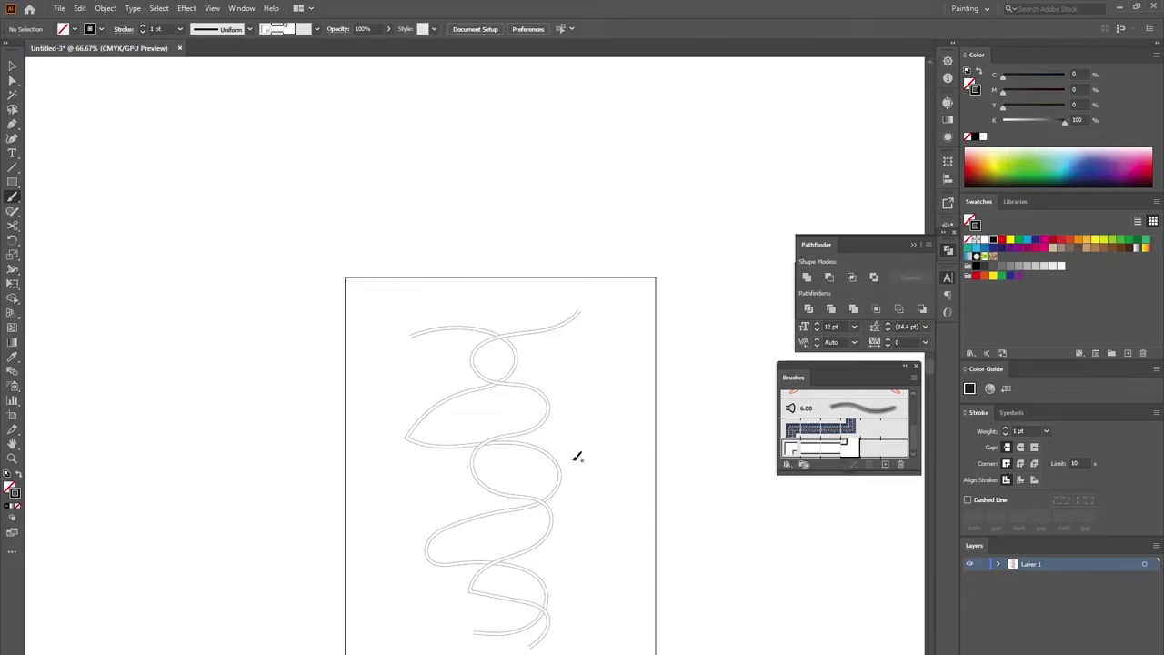
Raise both corridor strokes' weight to 3 pt
key(ctrl+a)
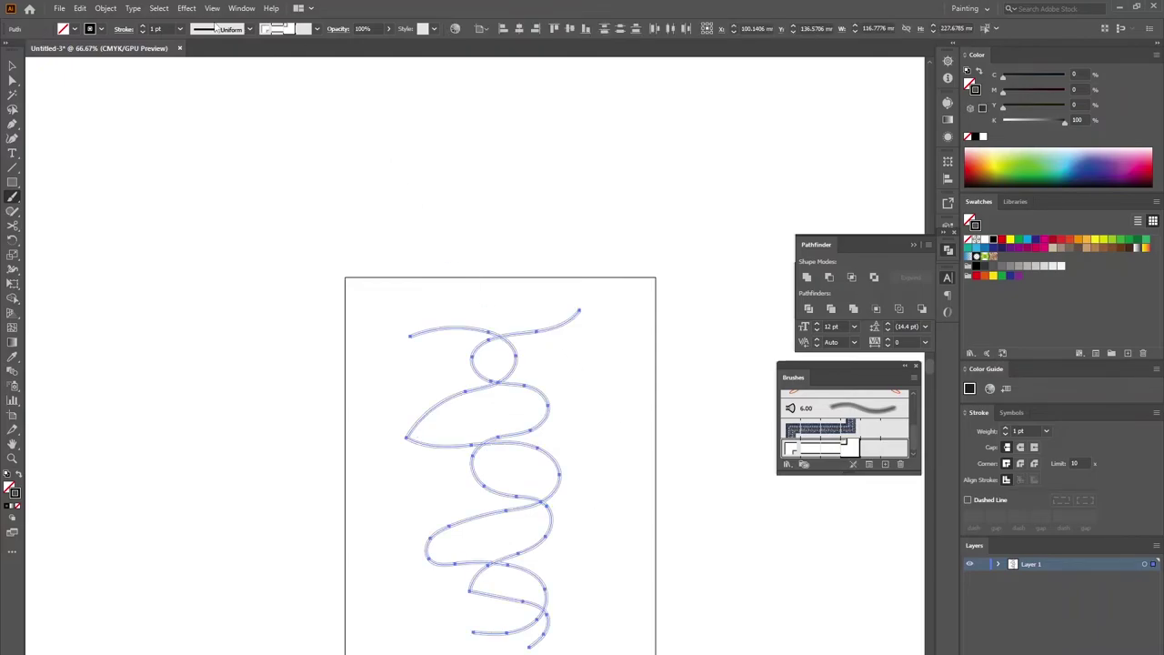
click(142, 27)
click(143, 27)
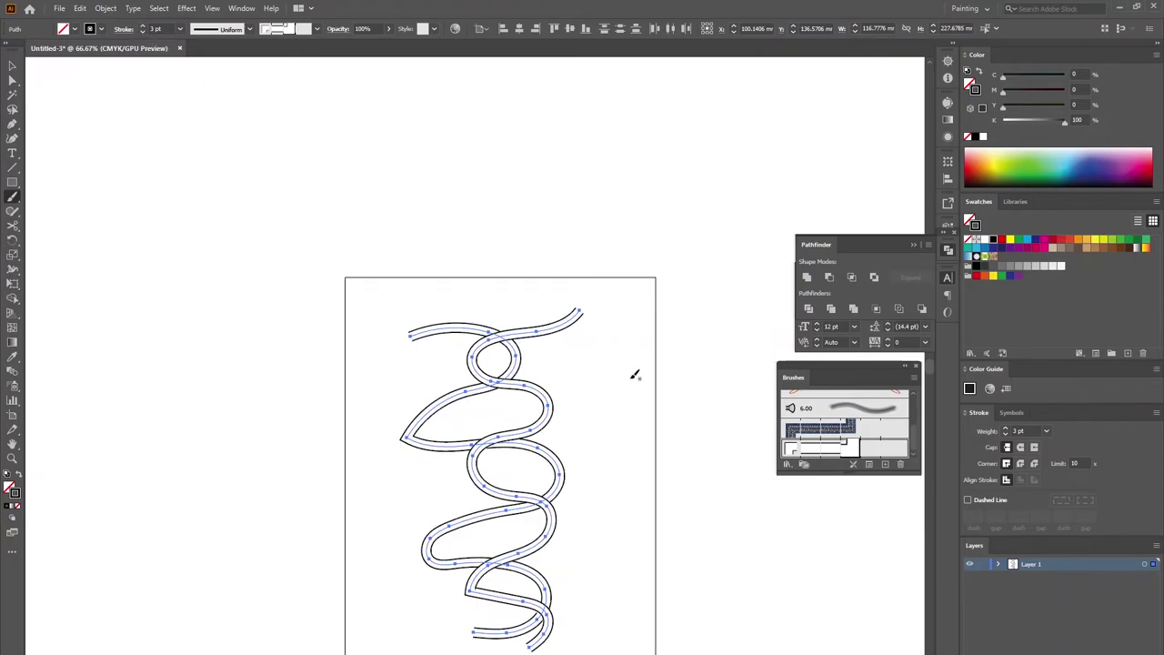
key(a)
click(624, 434)
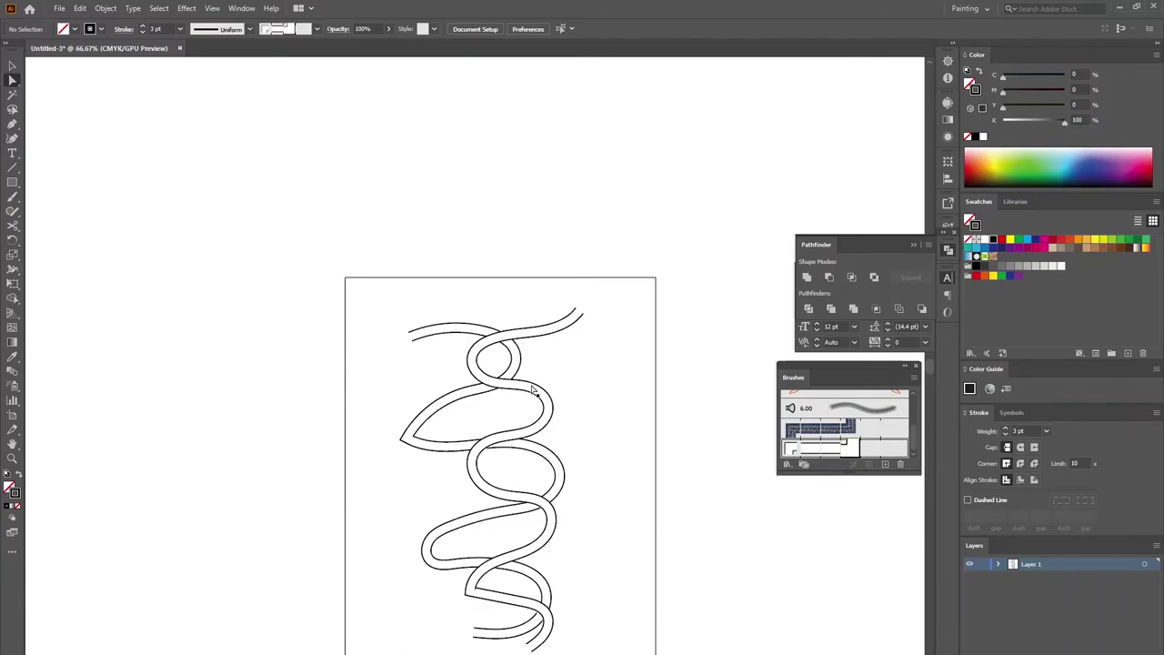
Cut the winding corridor at the top crossing and delete the short piece with Scissors
key(ctrl+equal)
key(ctrl+equal)
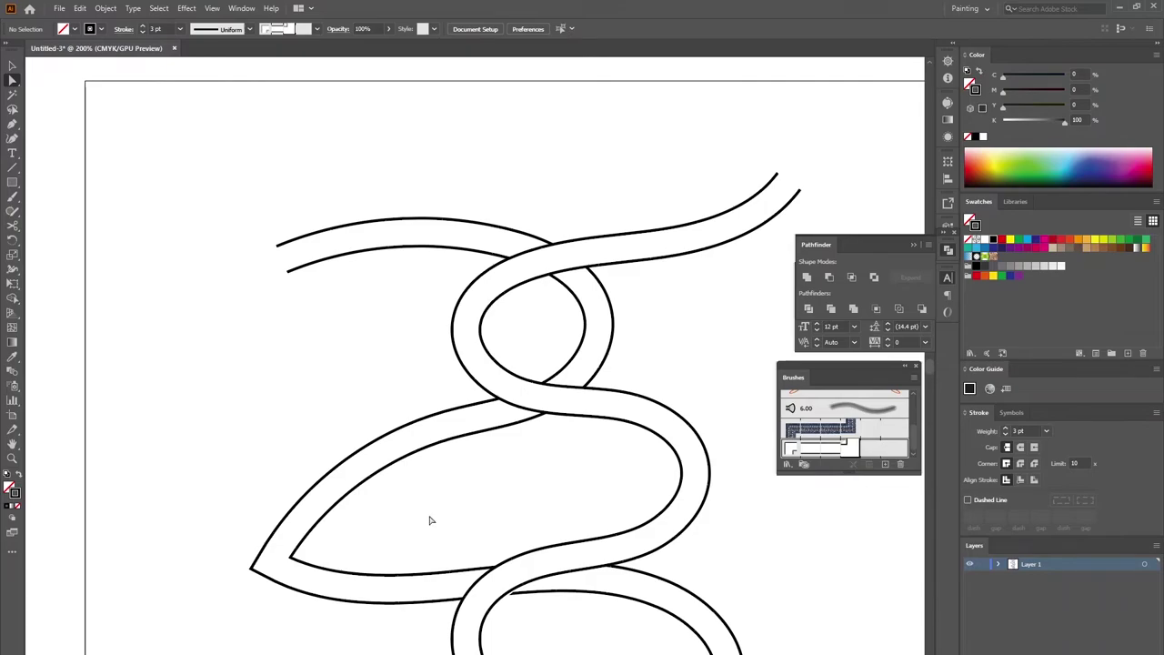
key(c)
key(a)
click(513, 388)
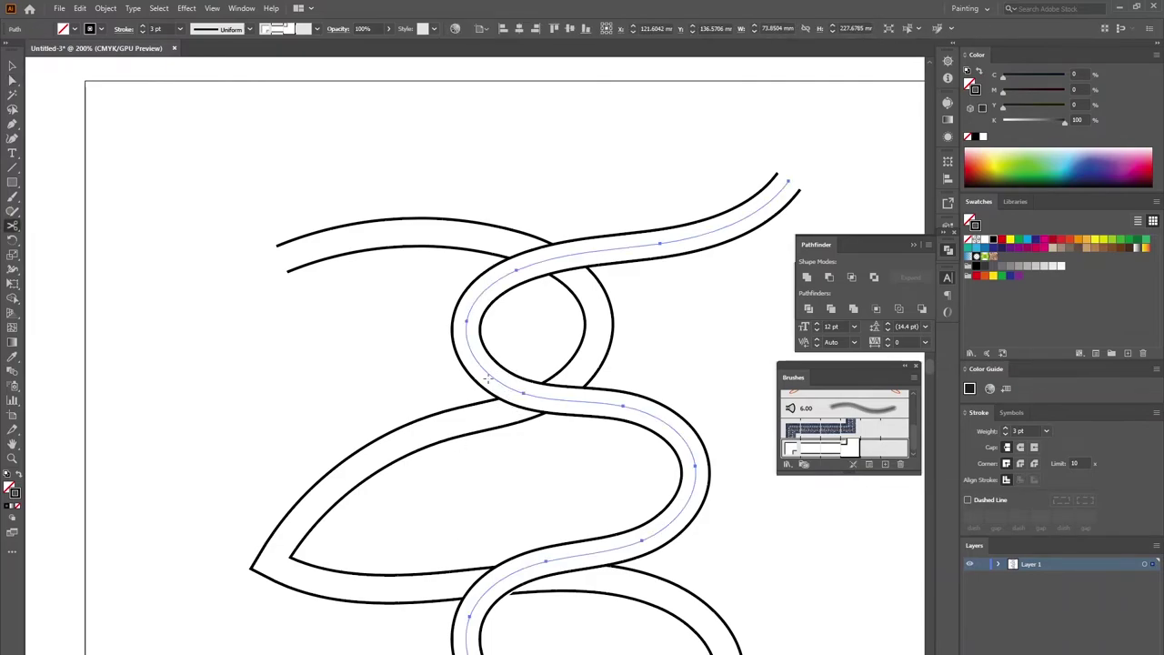
click(489, 373)
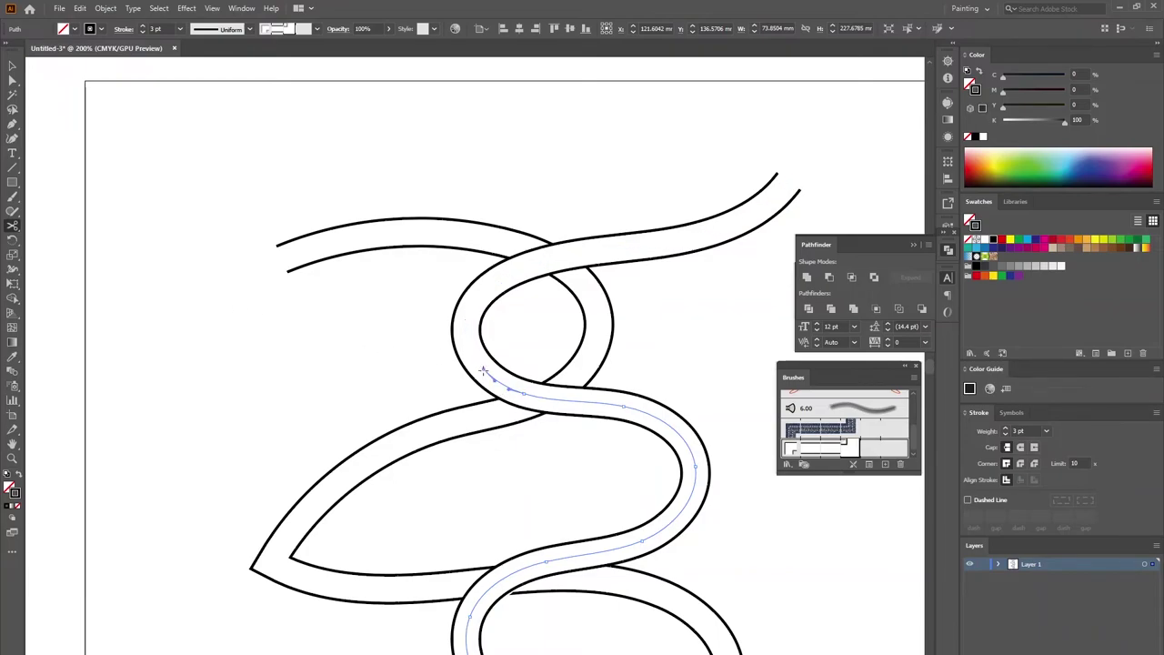
click(605, 406)
key(Delete)
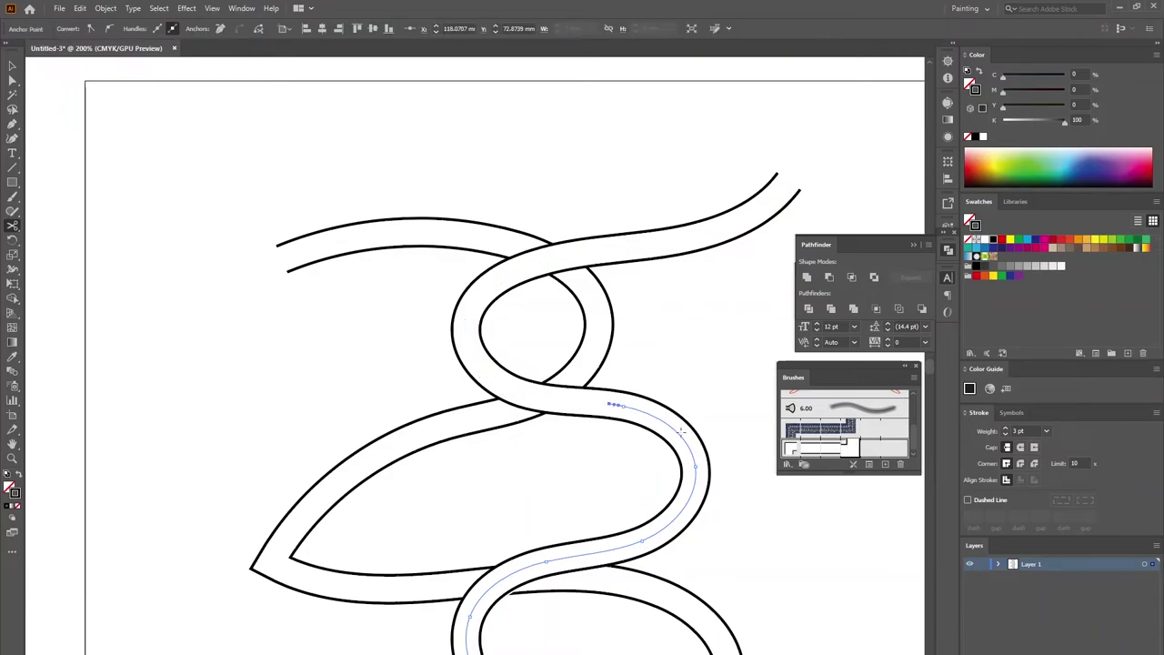
Split the corridor path at each of the lower crossings
drag(559, 566, 549, 393)
click(554, 361)
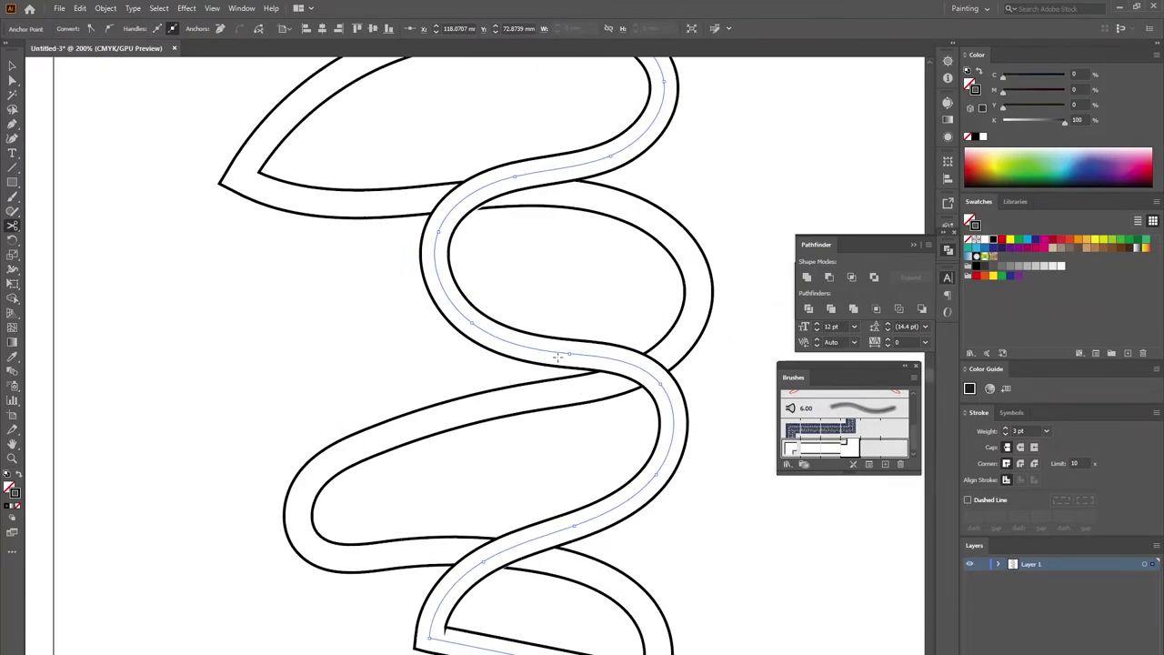
click(551, 352)
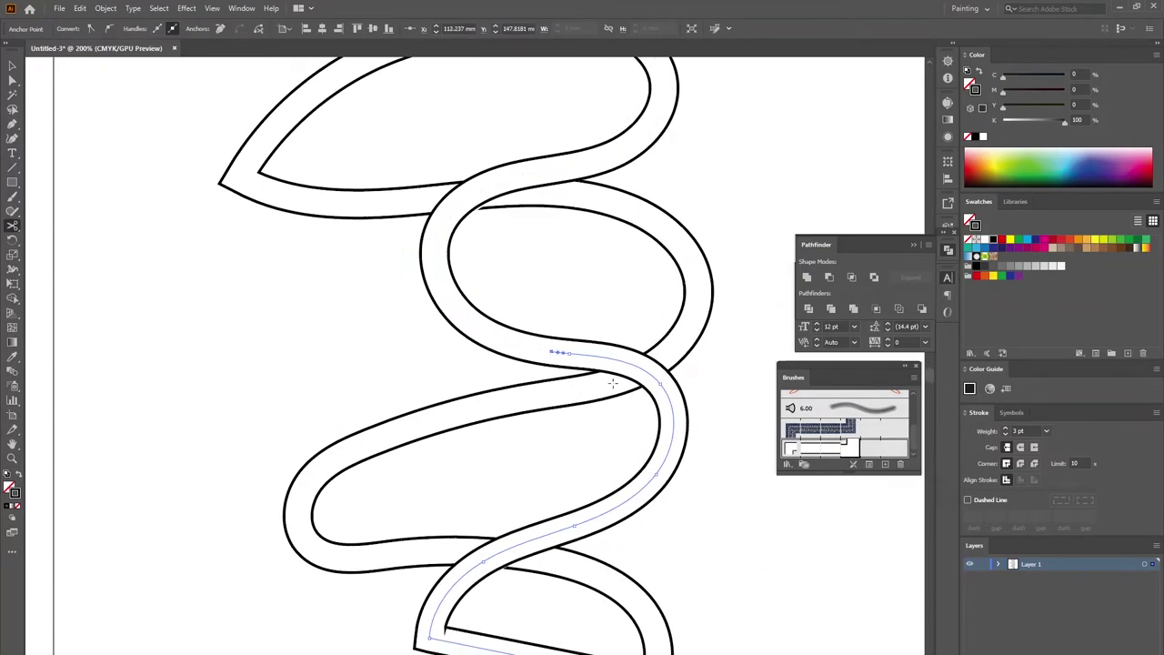
click(644, 486)
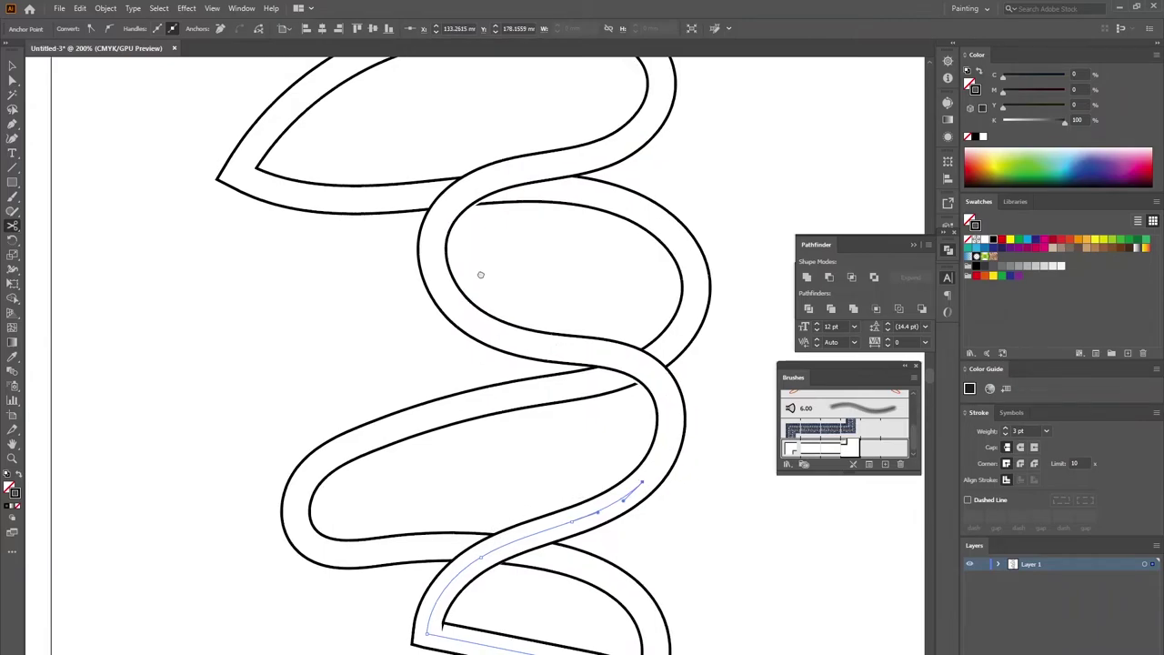
scroll(481, 273, down, 5)
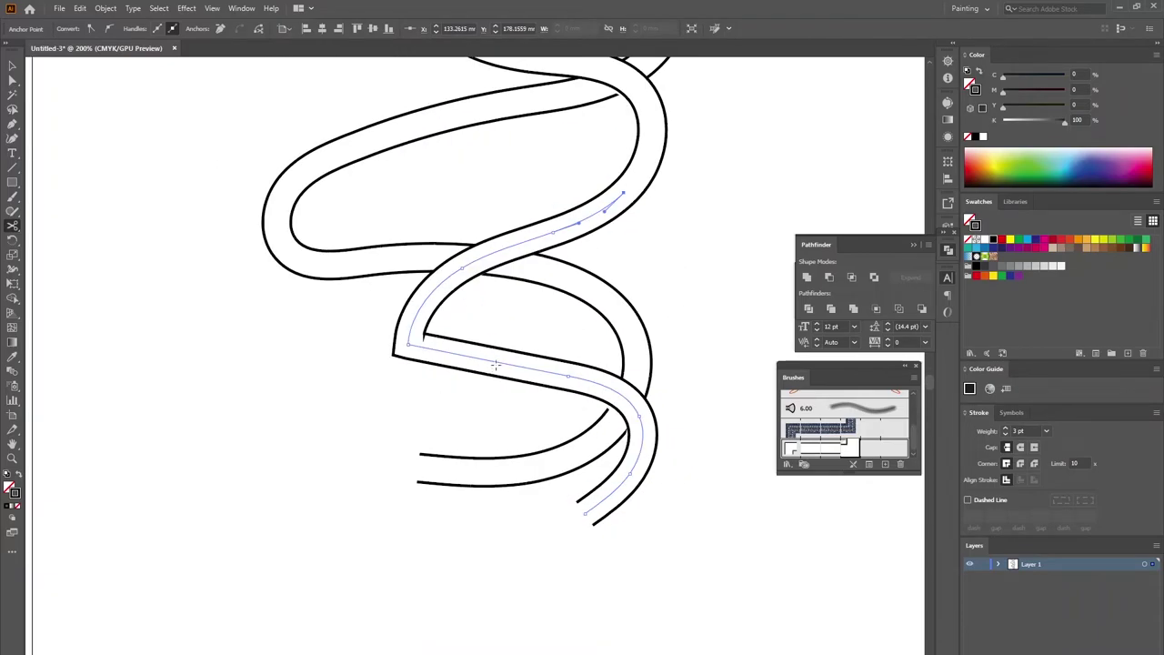
click(543, 371)
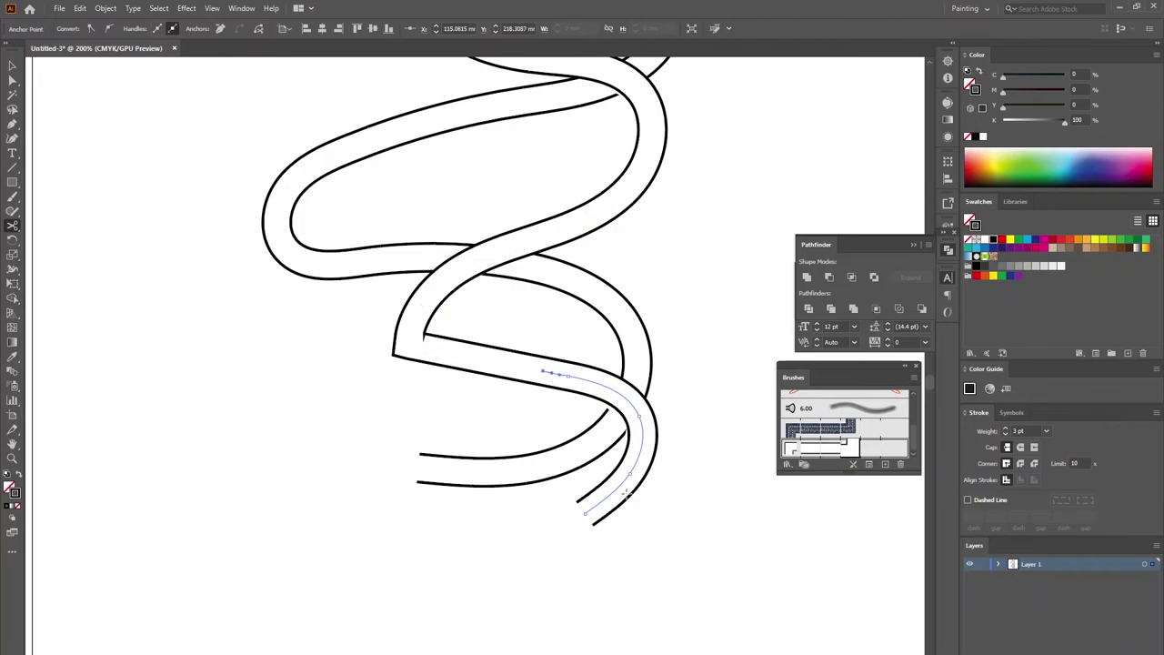
click(617, 489)
key(v)
drag(541, 369, 646, 392)
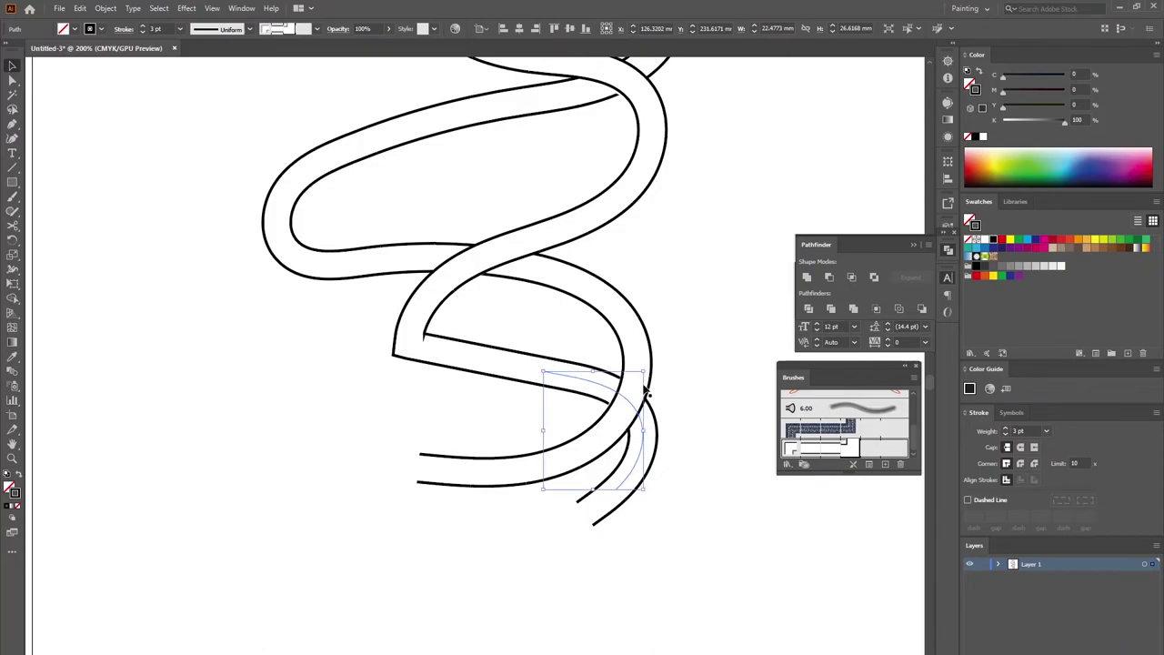
scroll(644, 392, up, 3)
drag(531, 204, 654, 238)
scroll(507, 292, up, 7)
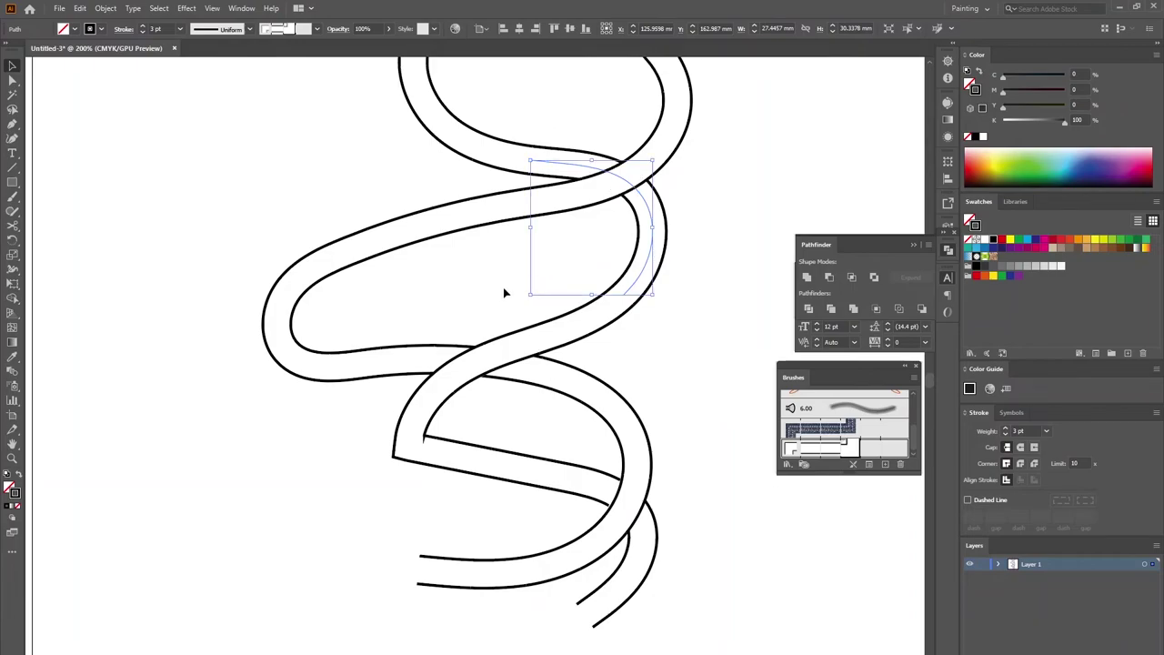
scroll(505, 292, up, 7)
click(433, 222)
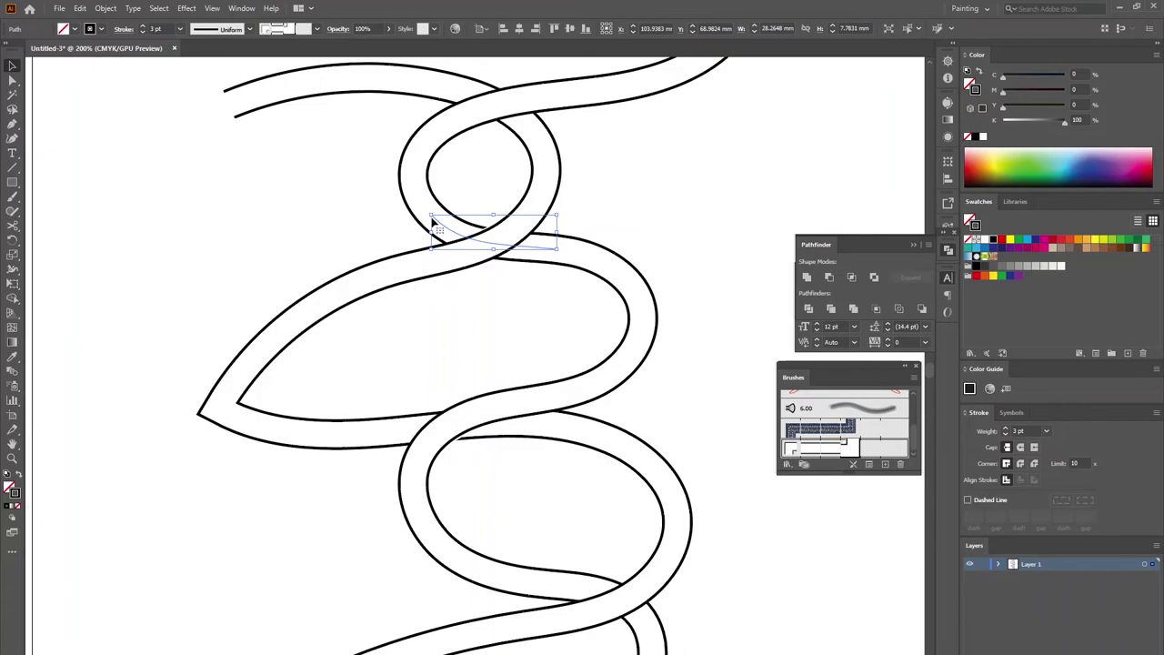
scroll(433, 222, up, 3)
key(ctrl+minus)
key(ctrl+minus)
key(ctrl+minus)
key(ctrl+minus)
key(ctrl+plus)
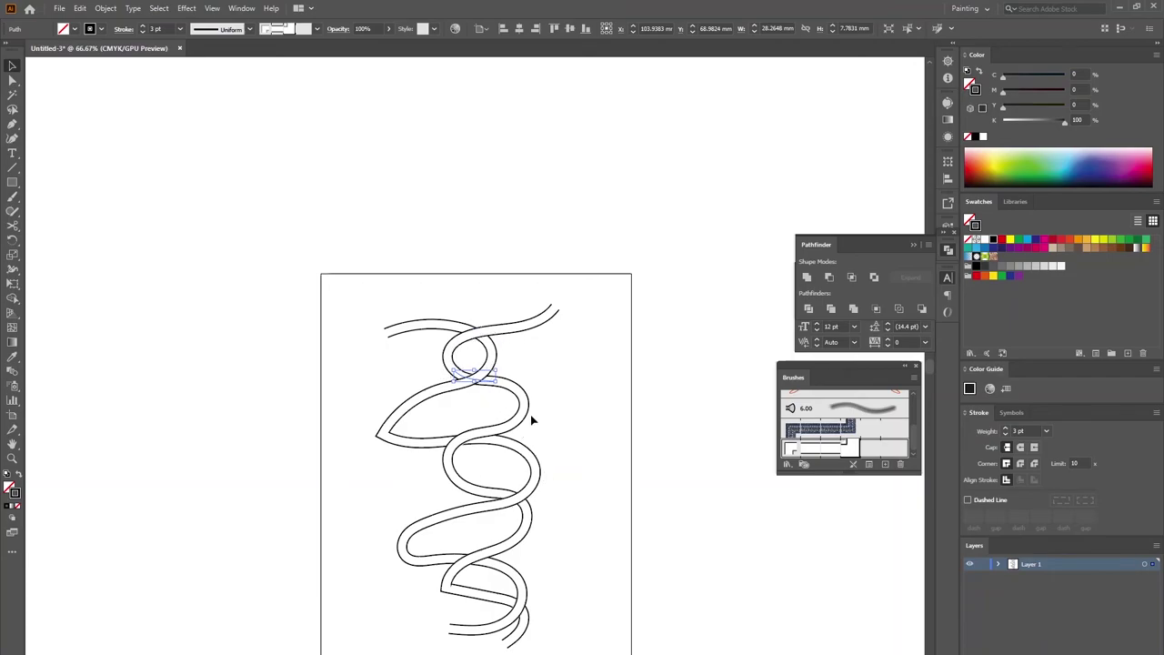
Select the long winding corridor path and scroll the Brushes panel up to the Basic brush
click(565, 395)
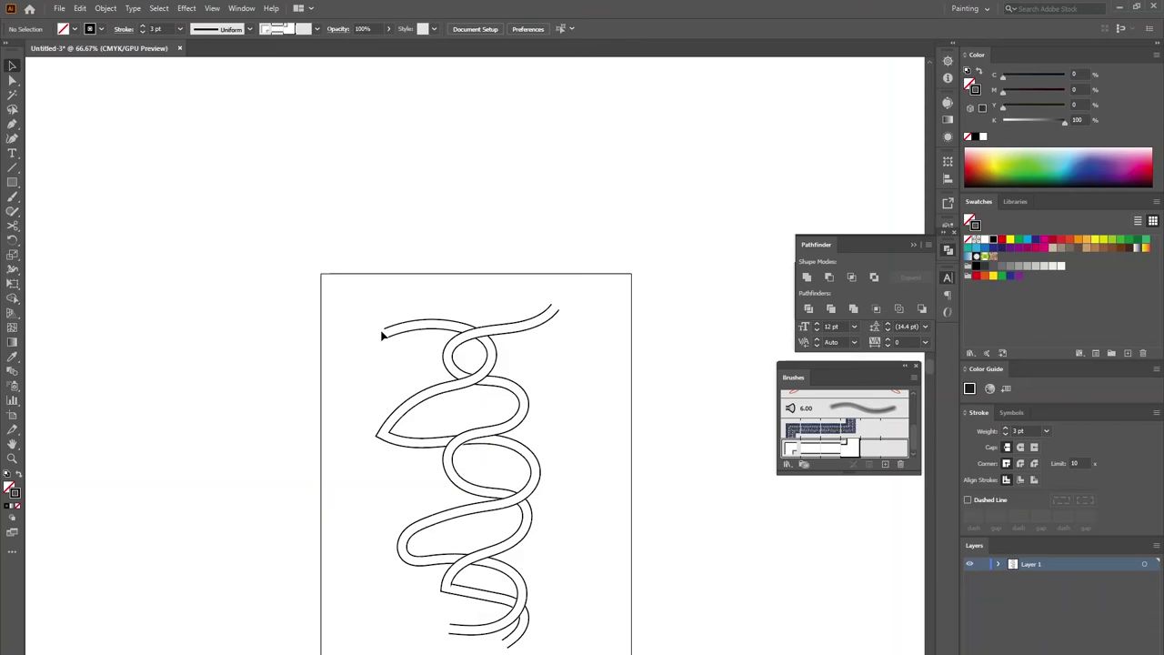
click(401, 332)
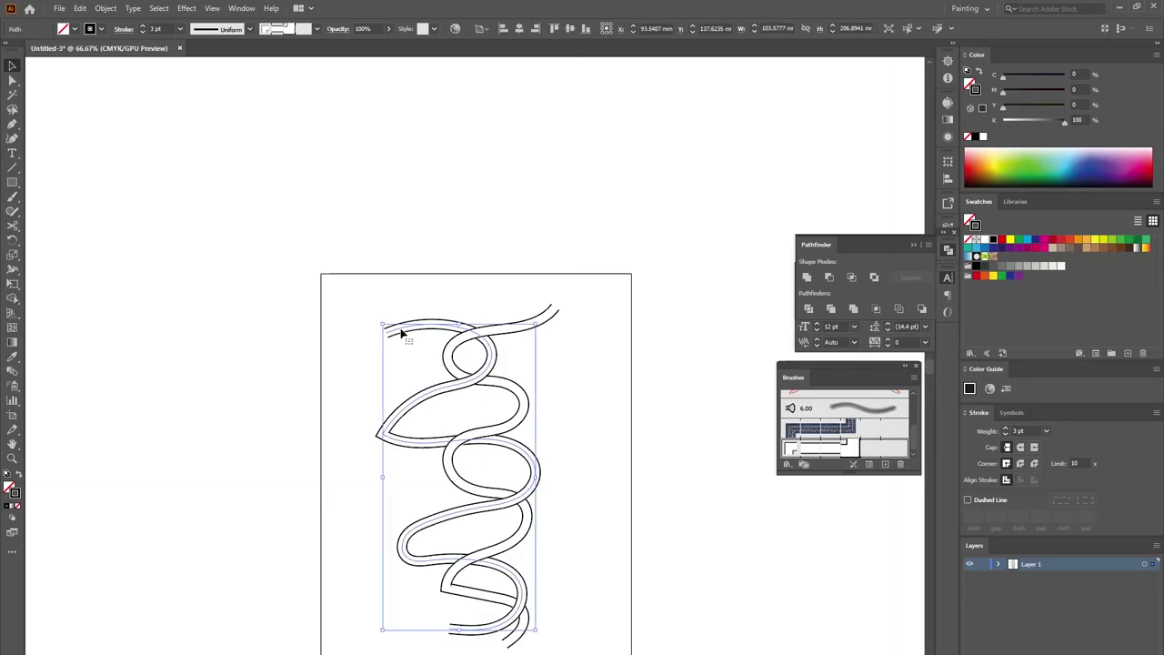
key(a)
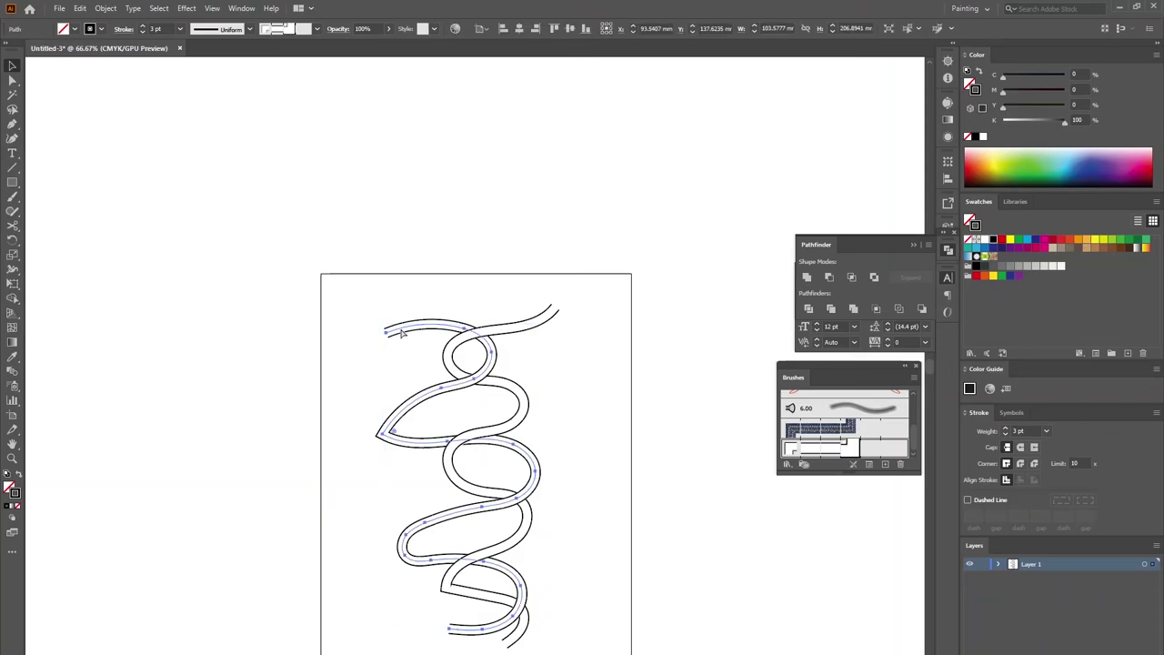
key(v)
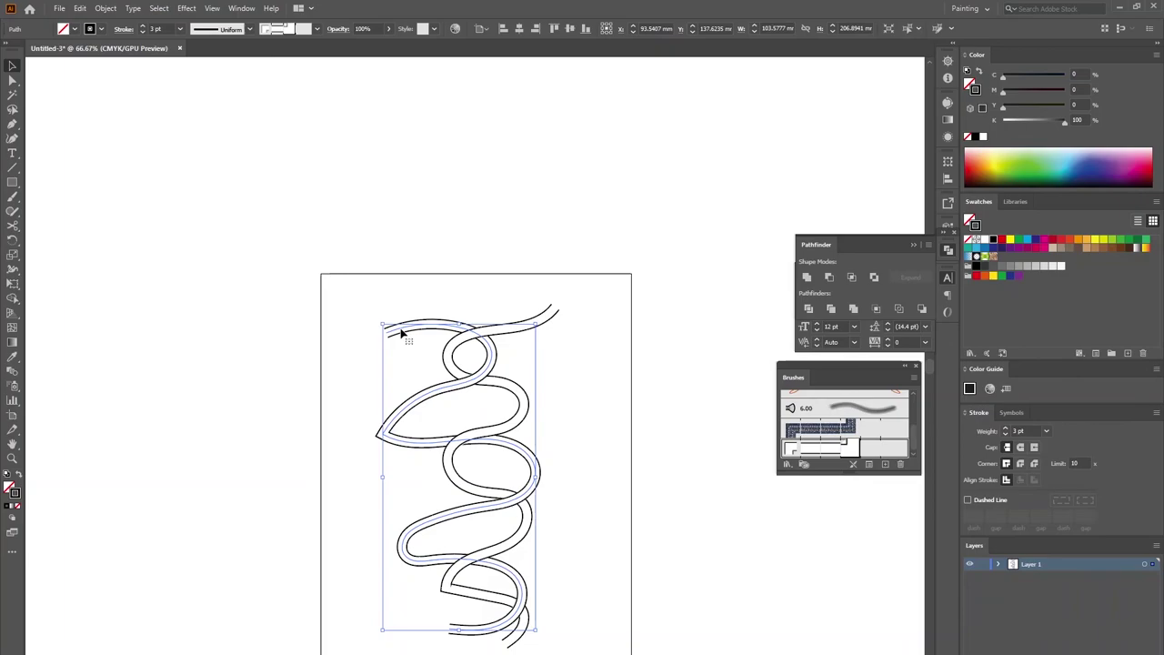
key(a)
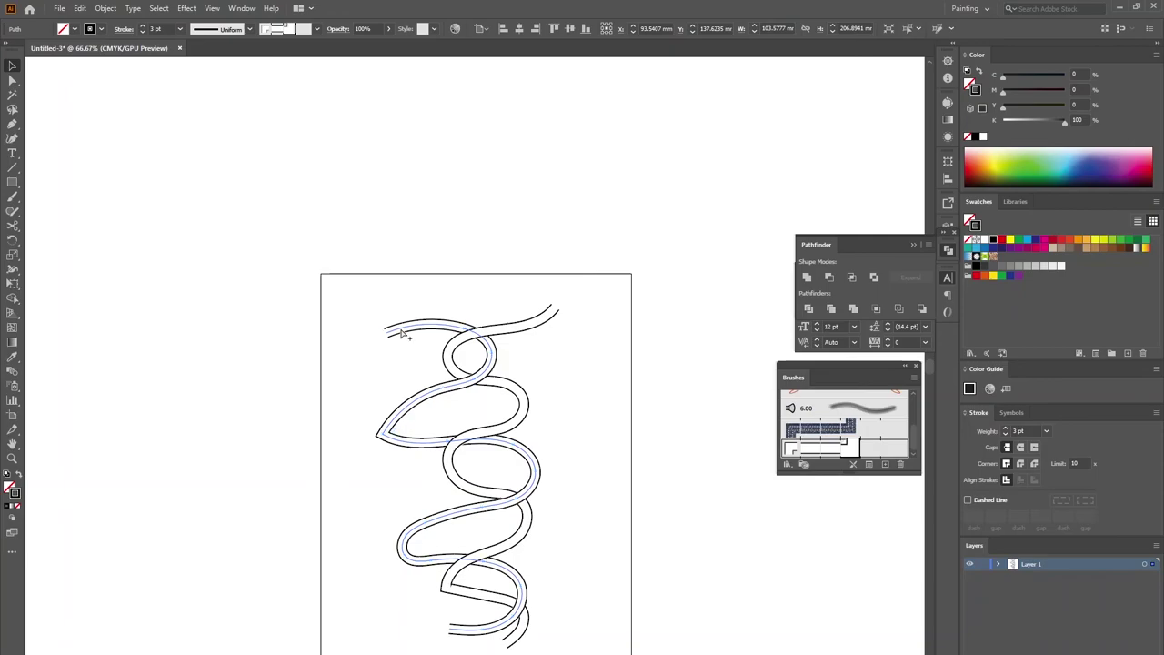
key(v)
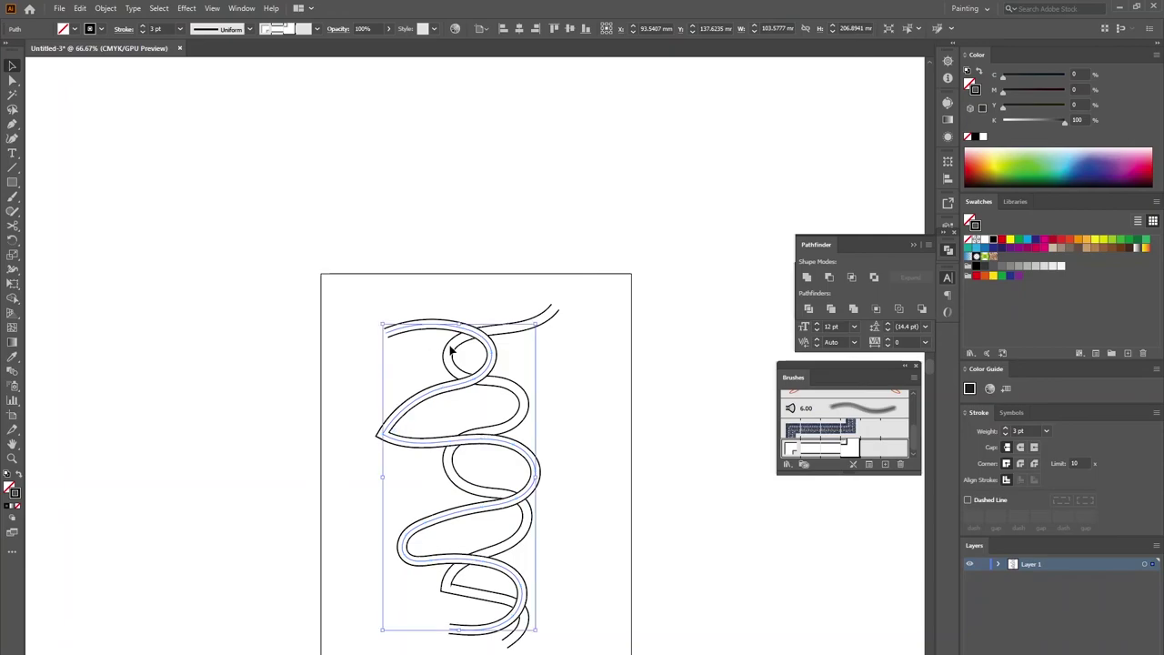
drag(915, 442, 913, 395)
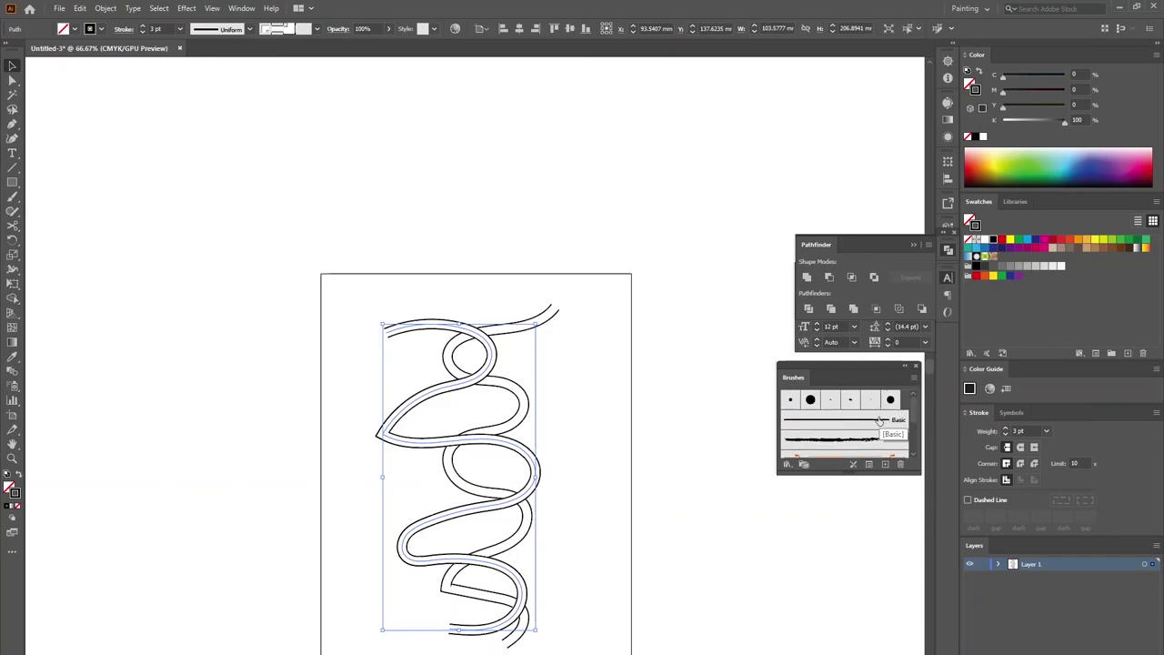
Apply the Basic brush and a red stroke to the winding path, then deselect it
click(887, 420)
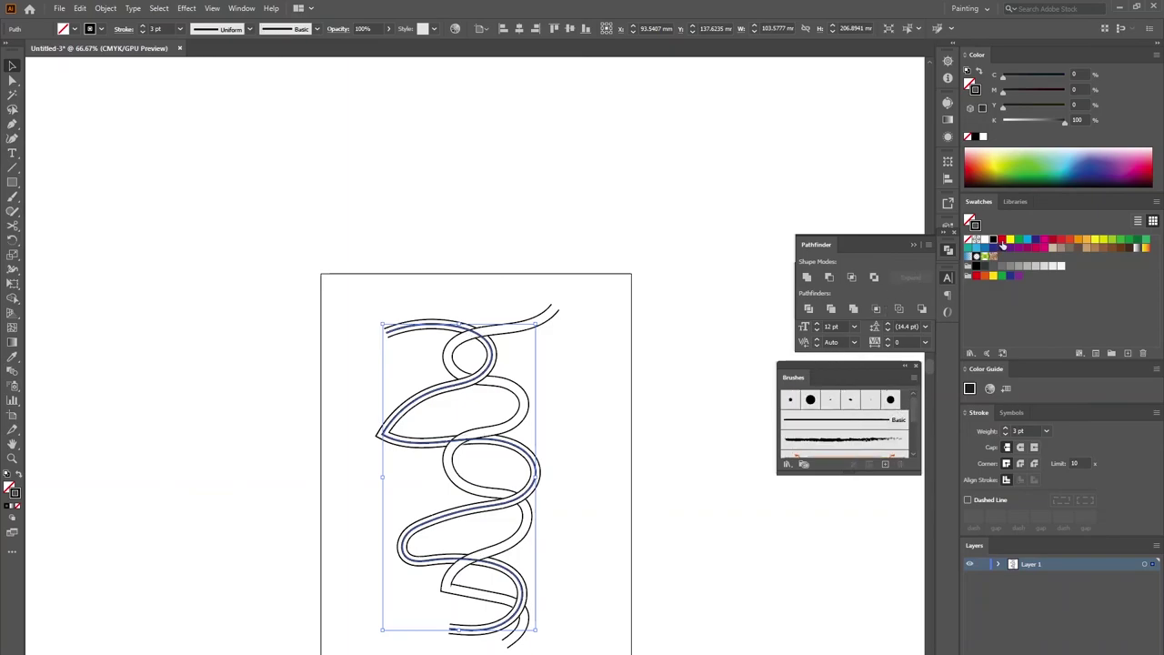
click(1001, 240)
click(641, 292)
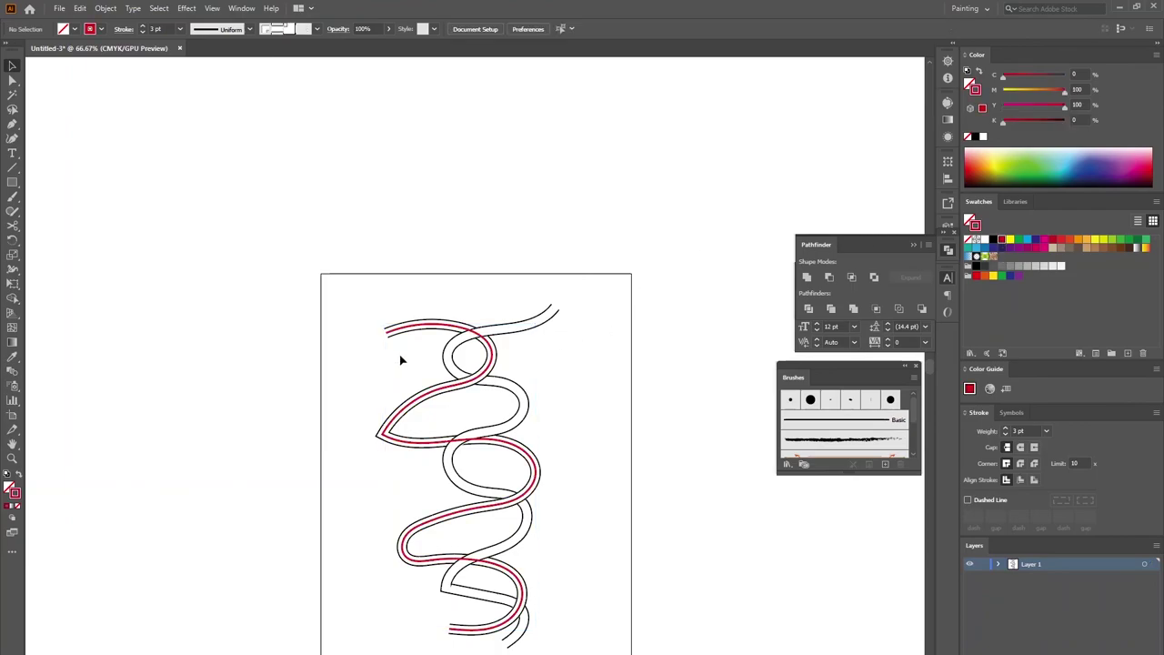